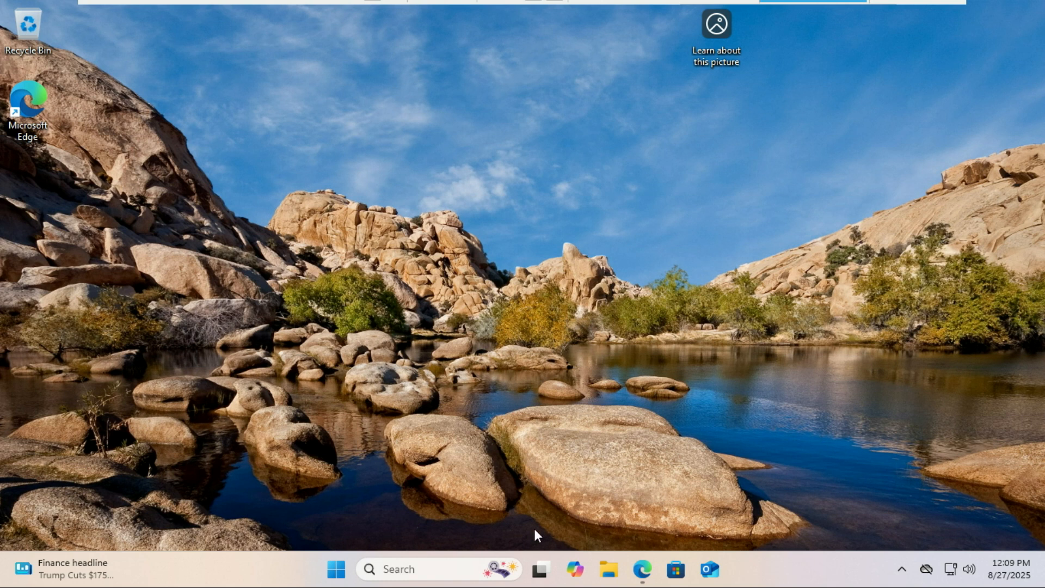
- Open Notepad and dismiss its notice about automatically saved progress
{"action": "left_click", "coordinate": [408, 576]}
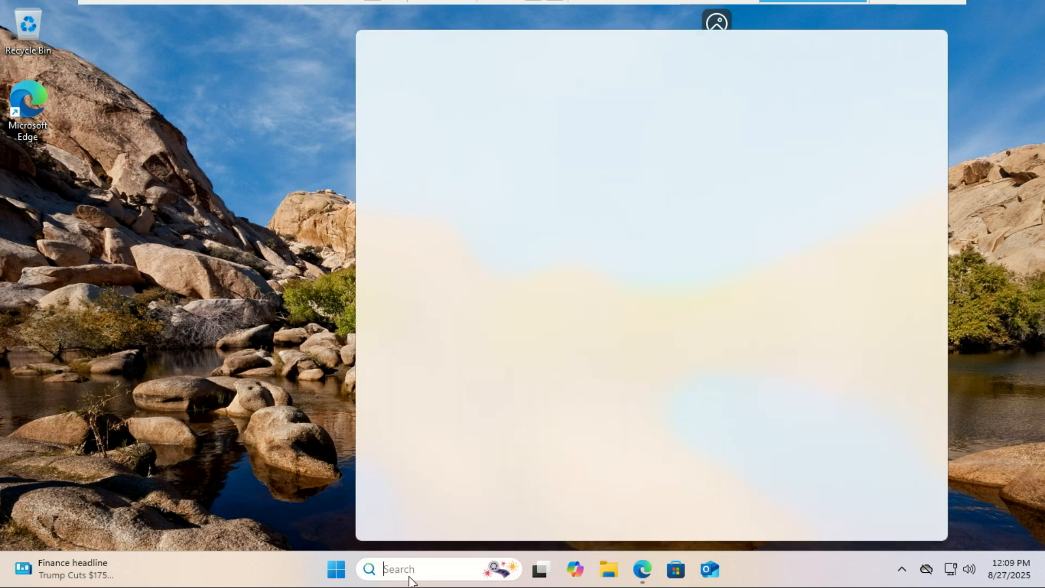
{"action": "type", "text": "note"}
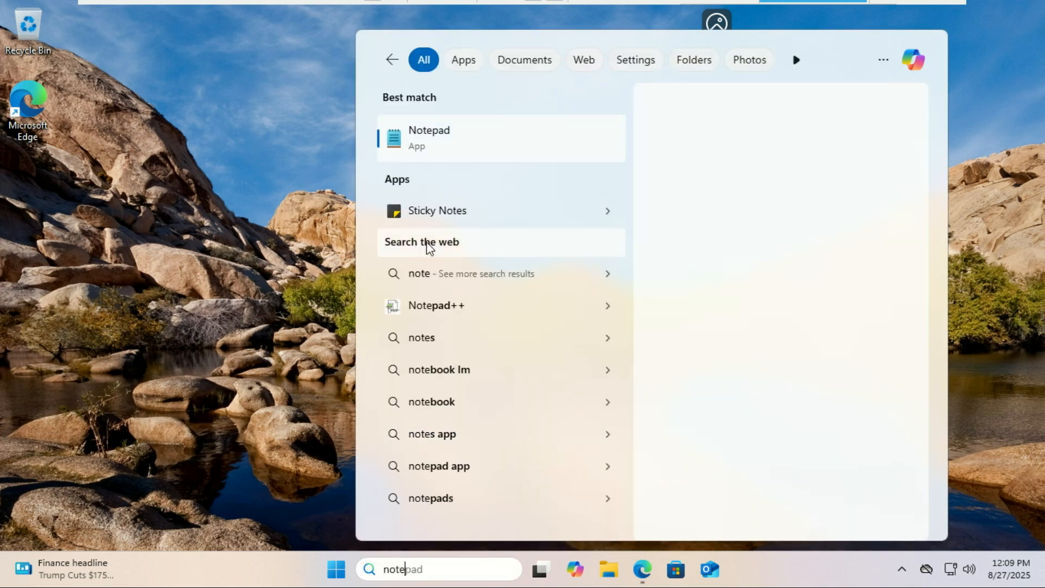
{"action": "left_click", "coordinate": [429, 137]}
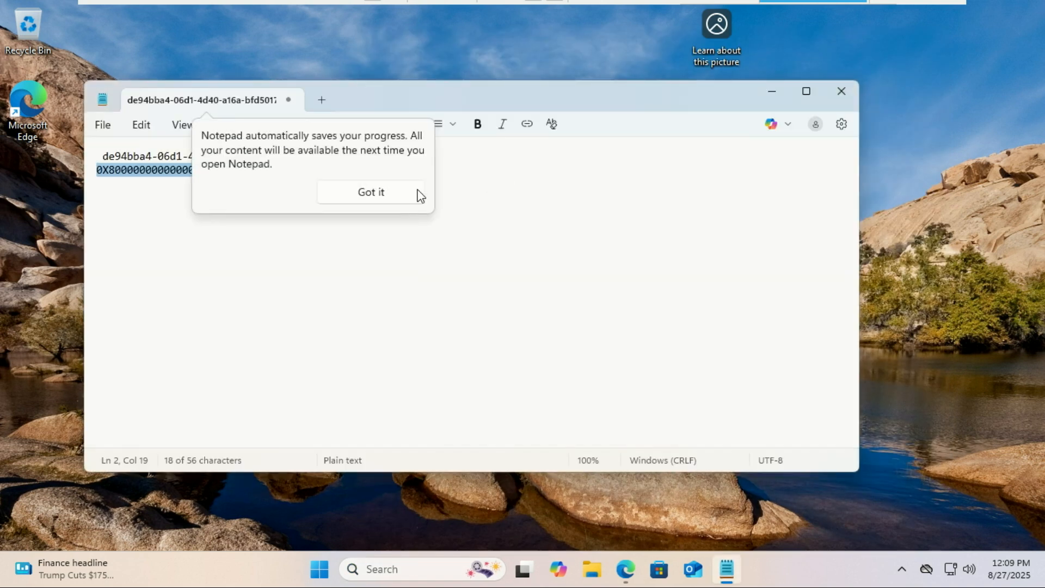
{"action": "left_click", "coordinate": [370, 191]}
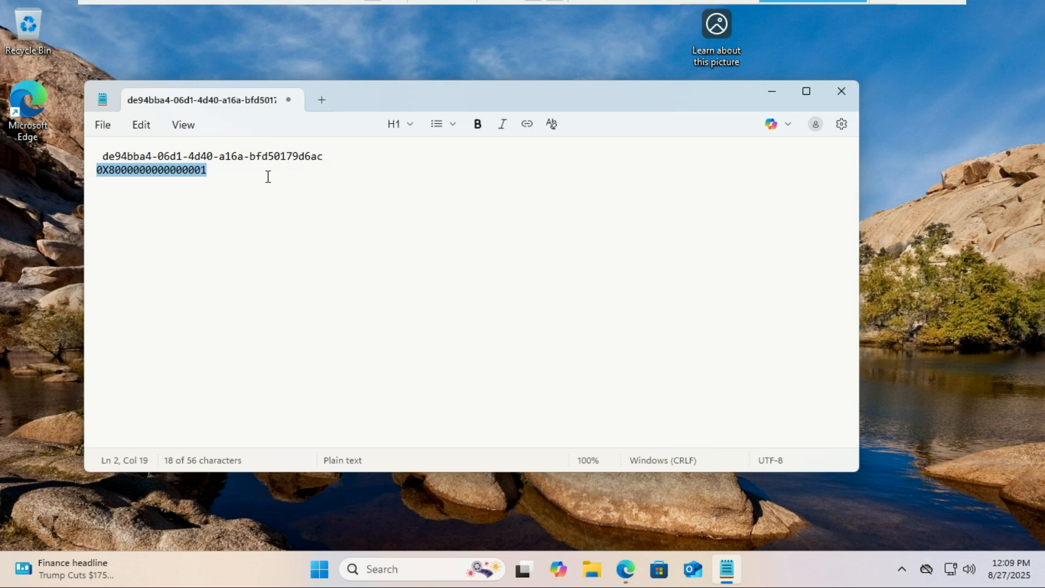
- Open a second Notepad window and move it so that the first one stays visible
{"action": "left_click", "coordinate": [400, 570]}
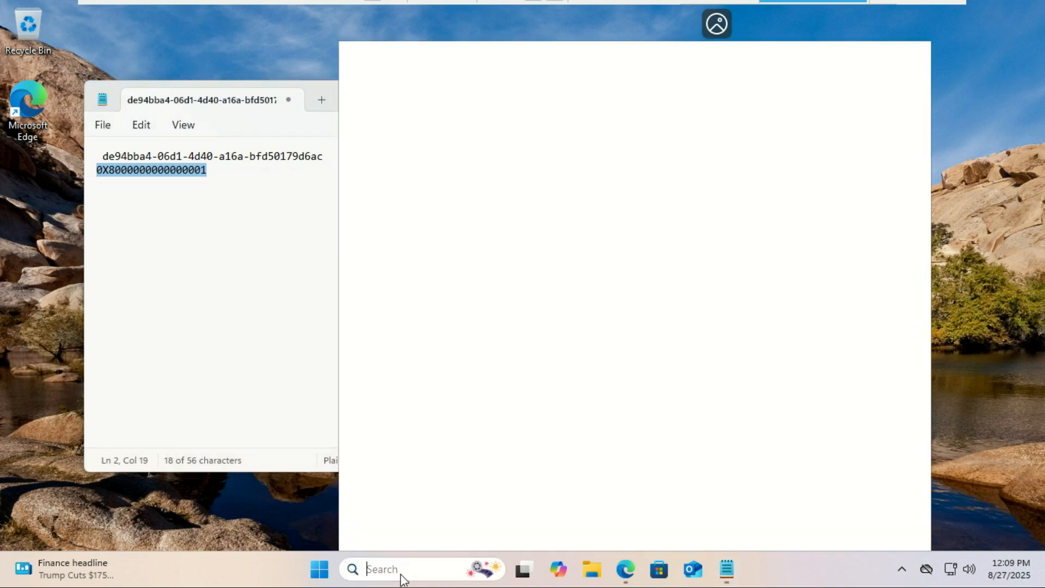
{"action": "type", "text": "notepad"}
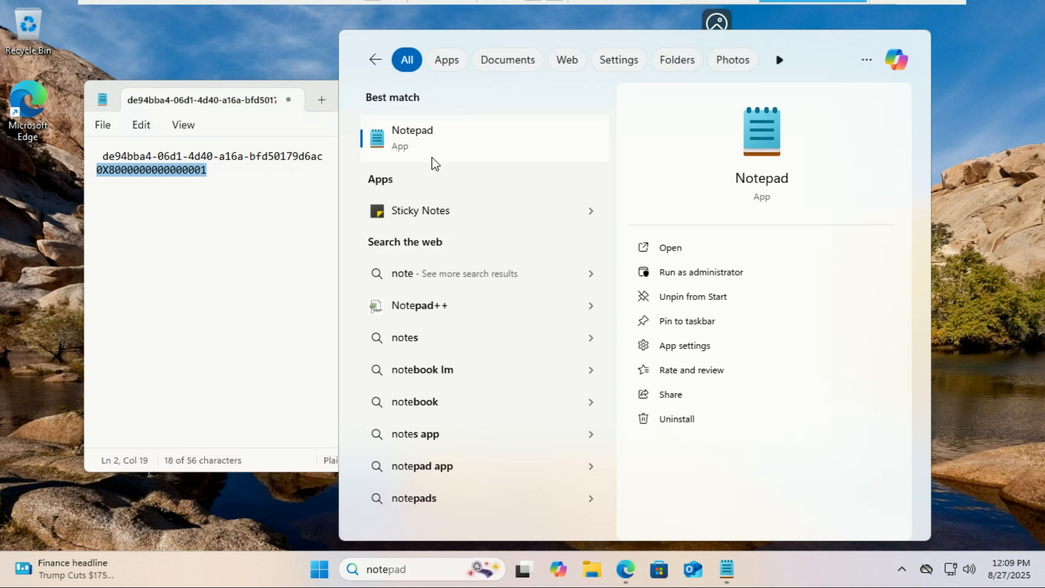
{"action": "left_click", "coordinate": [433, 141]}
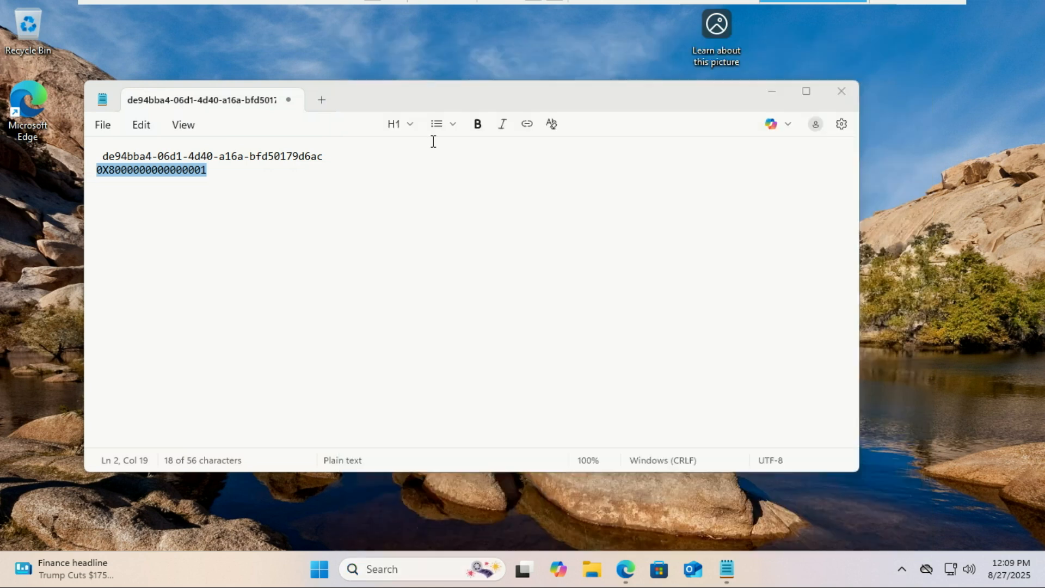
{"action": "left_click_drag", "start_coordinate": [466, 131], "coordinate": [600, 161]}
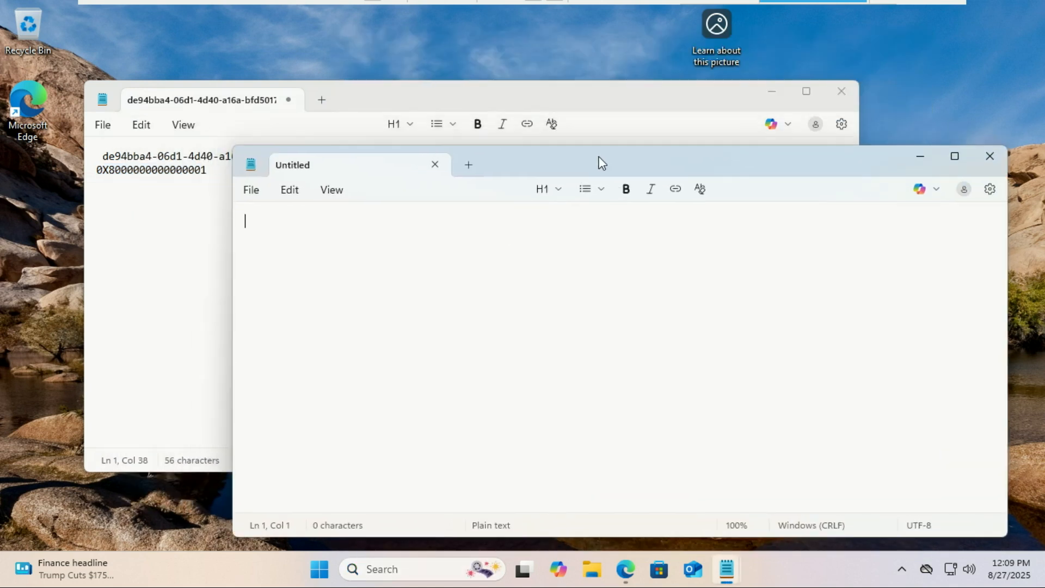
{"action": "left_click", "coordinate": [524, 98]}
- Open a third Notepad window and reposition it among the other two
{"action": "left_click", "coordinate": [414, 570]}
{"action": "type", "text": "n"}
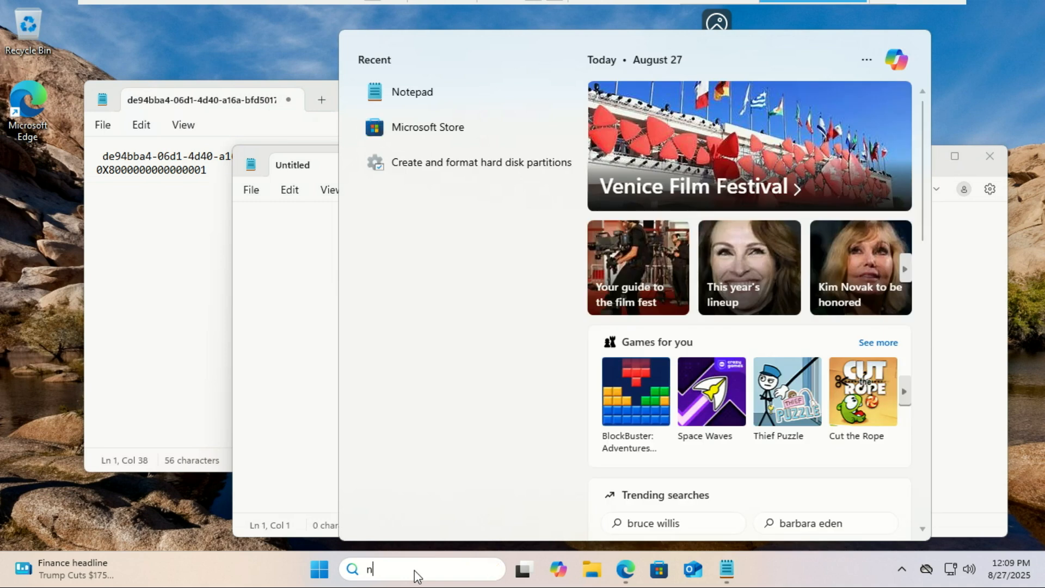
{"action": "type", "text": "ote"}
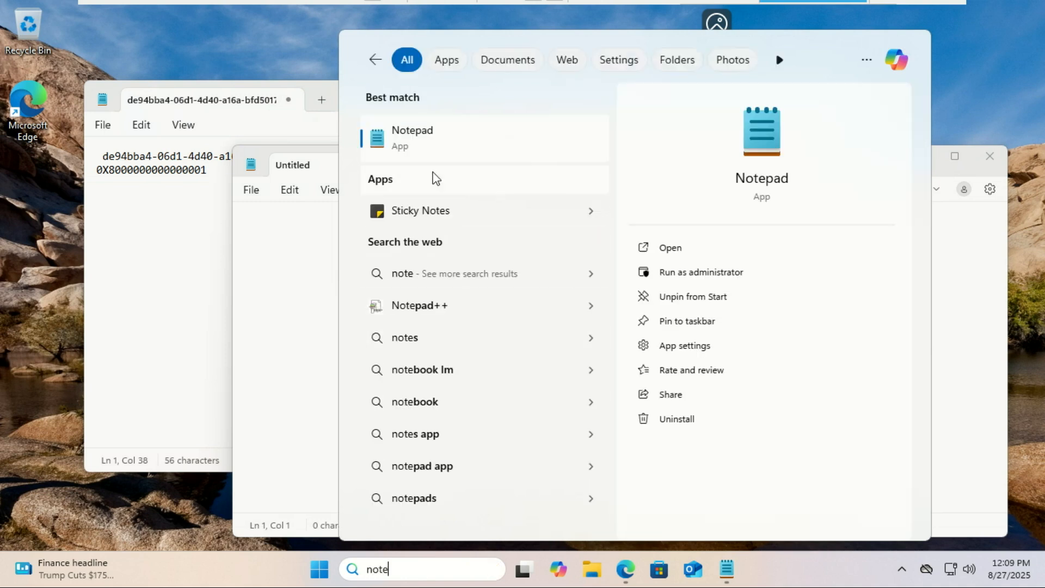
{"action": "left_click", "coordinate": [425, 138]}
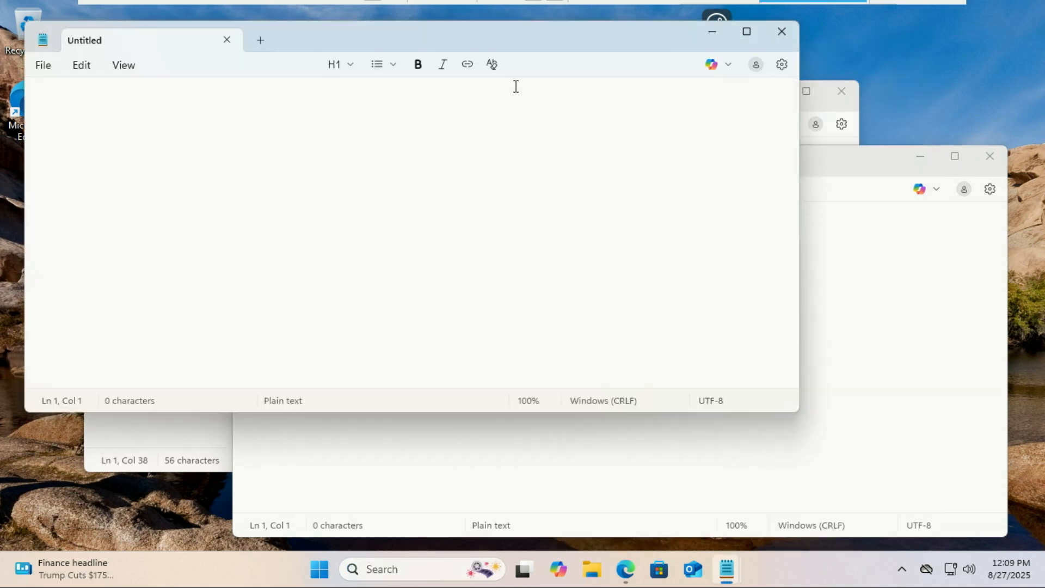
{"action": "left_click_drag", "start_coordinate": [507, 47], "coordinate": [629, 198]}
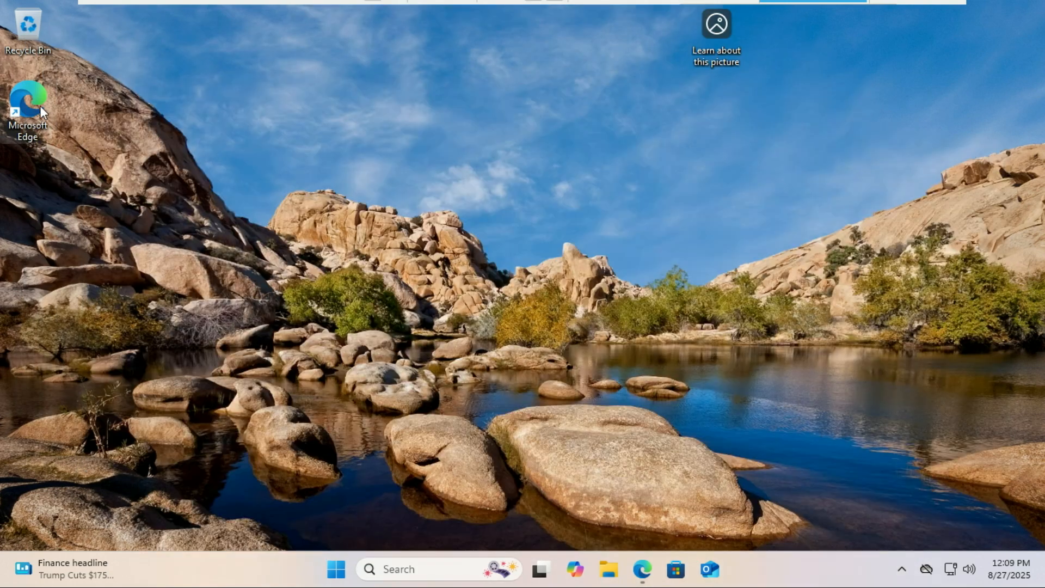
- Launch Microsoft Edge several times from its desktop shortcut to get multiple browser windows
{"action": "double_click", "coordinate": [38, 102]}
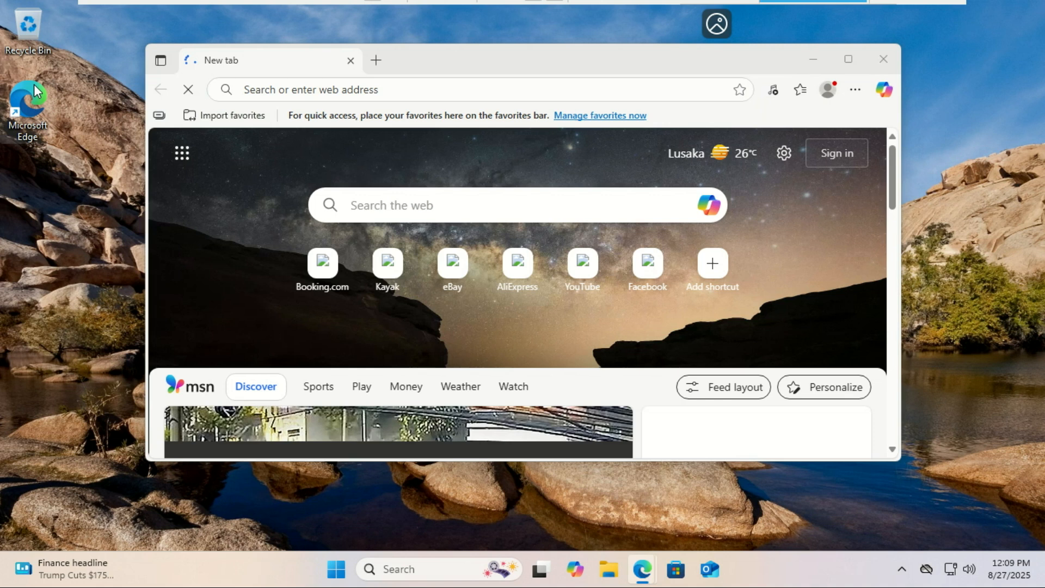
{"action": "double_click", "coordinate": [34, 84]}
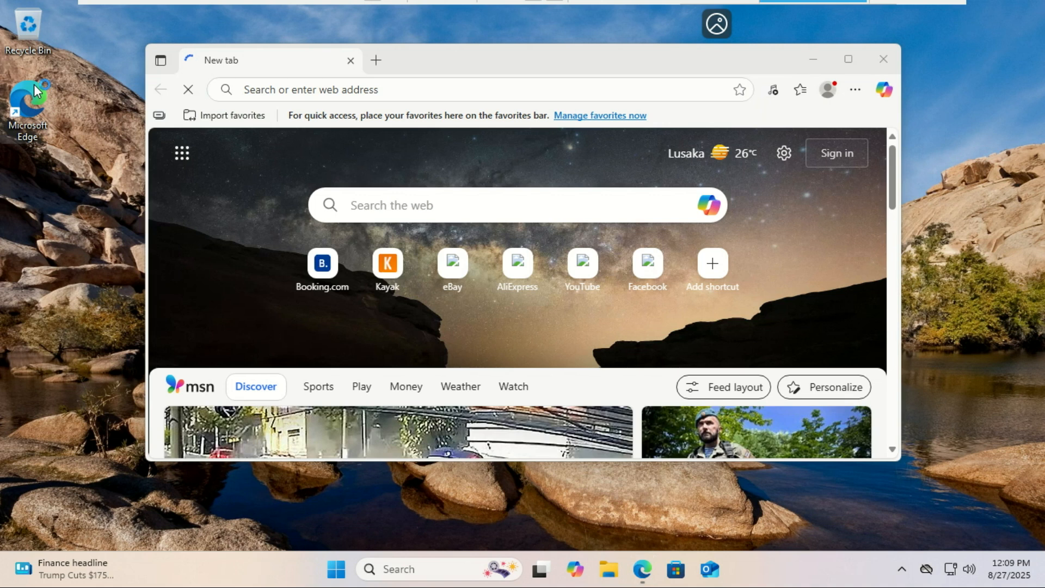
{"action": "double_click", "coordinate": [34, 87]}
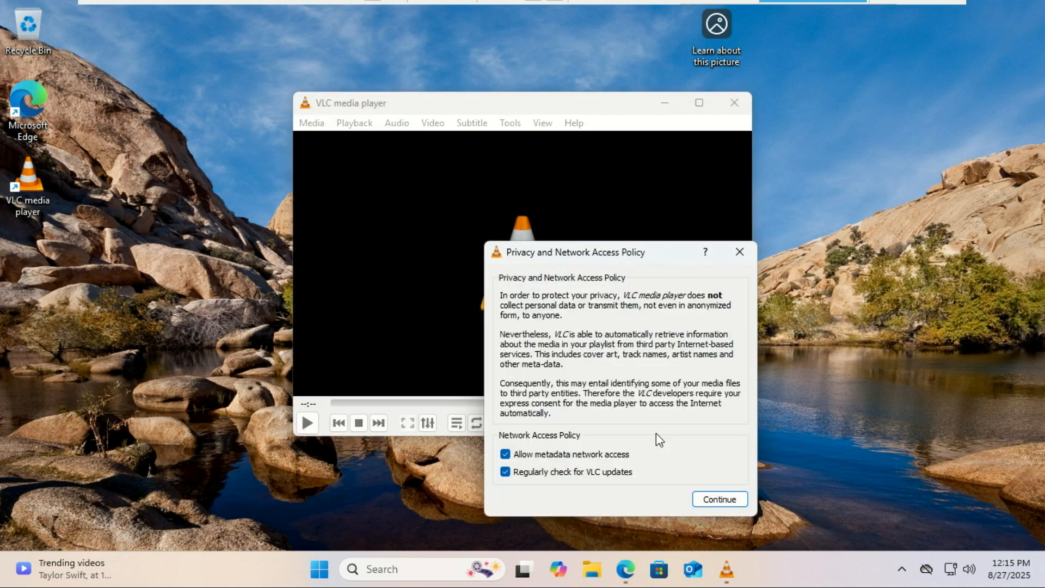
- Accept VLC's privacy and network access policy, and launch VLC again, spreading its windows apart
{"action": "left_click", "coordinate": [707, 500]}
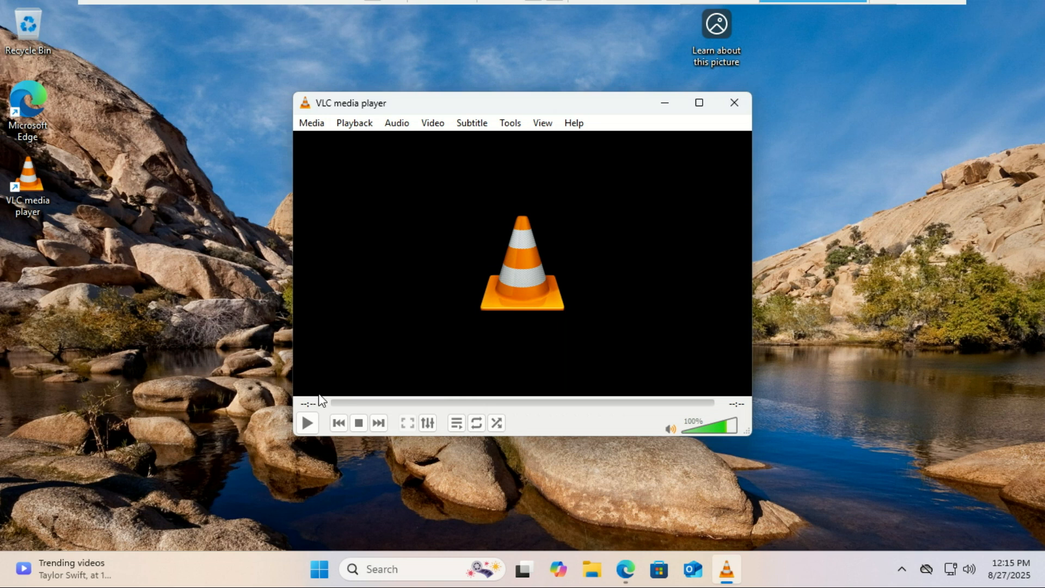
{"action": "left_click", "coordinate": [216, 285]}
{"action": "double_click", "coordinate": [37, 187]}
{"action": "left_click_drag", "start_coordinate": [401, 117], "coordinate": [566, 157]}
{"action": "left_click_drag", "start_coordinate": [396, 108], "coordinate": [334, 105]}
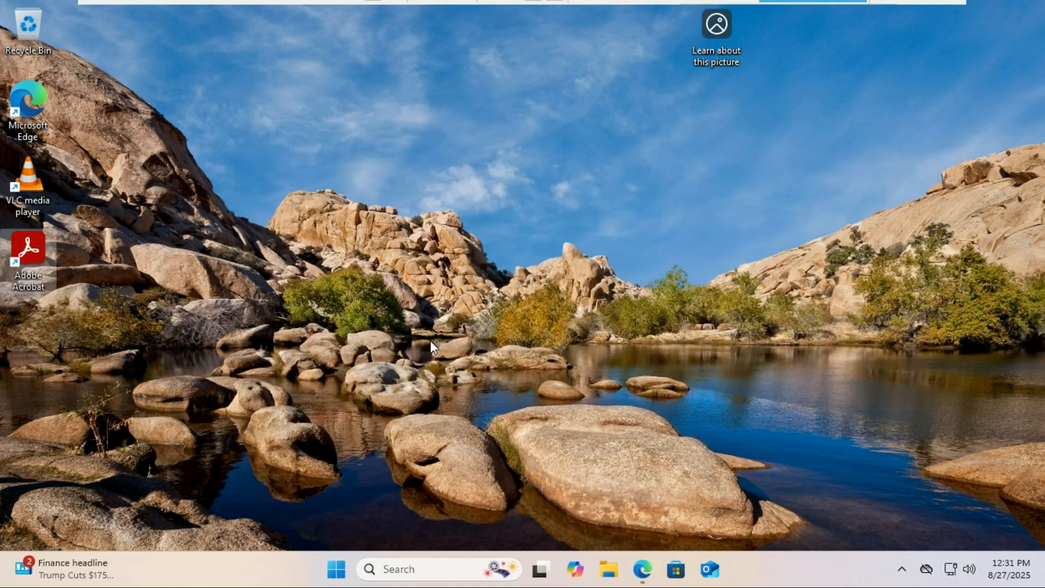
- Launch Adobe Acrobat normally and again as administrator with permission granted, and close the McAfee Security Scan Plus window
{"action": "double_click", "coordinate": [45, 268]}
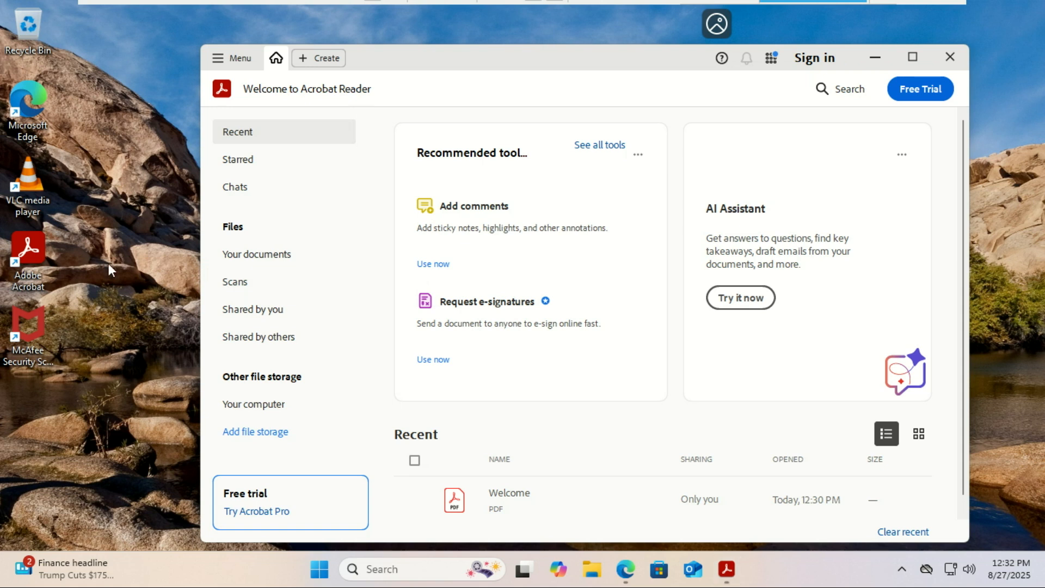
{"action": "right_click", "coordinate": [23, 252]}
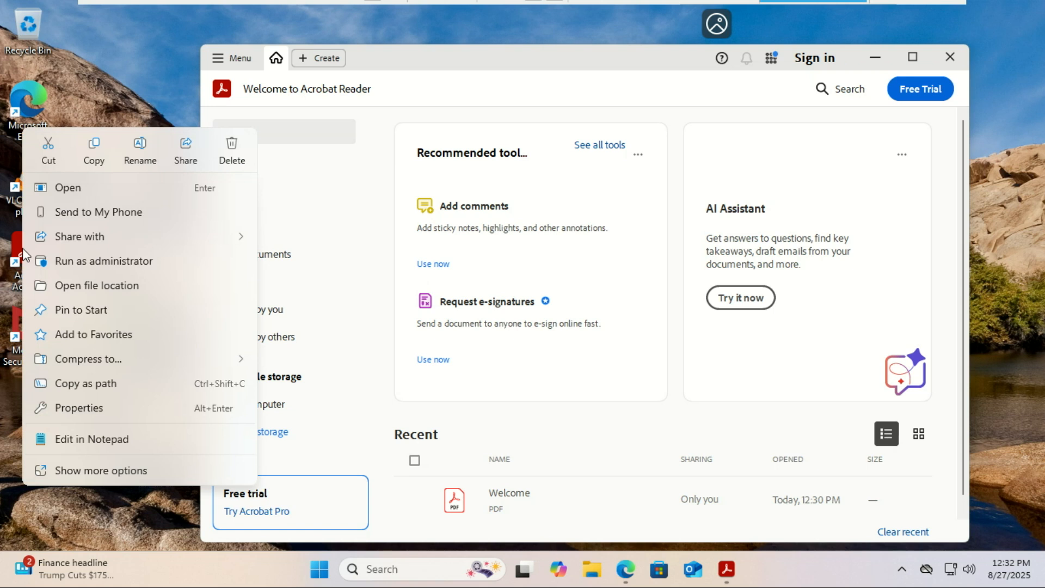
{"action": "left_click", "coordinate": [112, 471]}
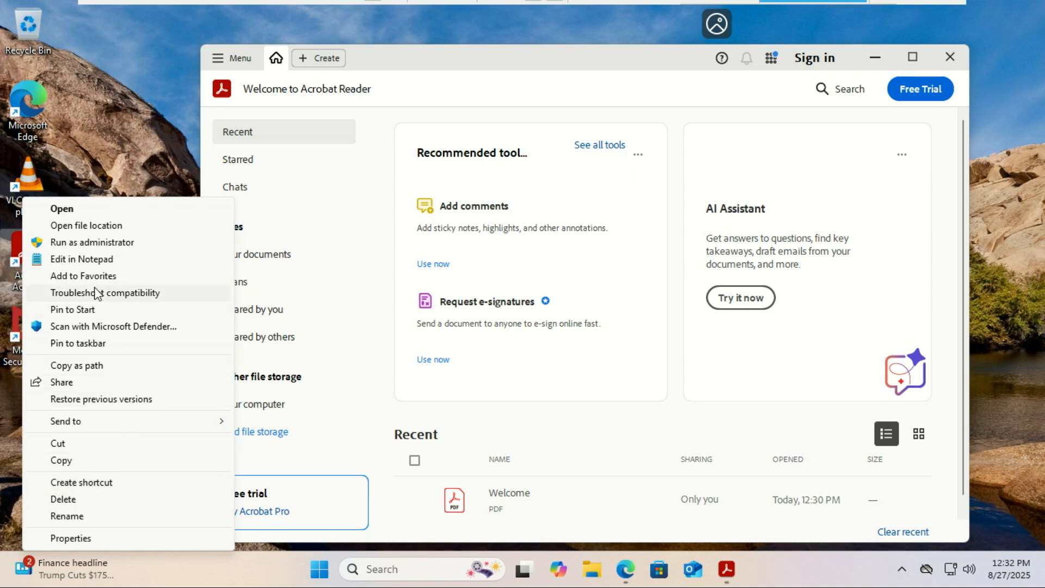
{"action": "left_click", "coordinate": [96, 246]}
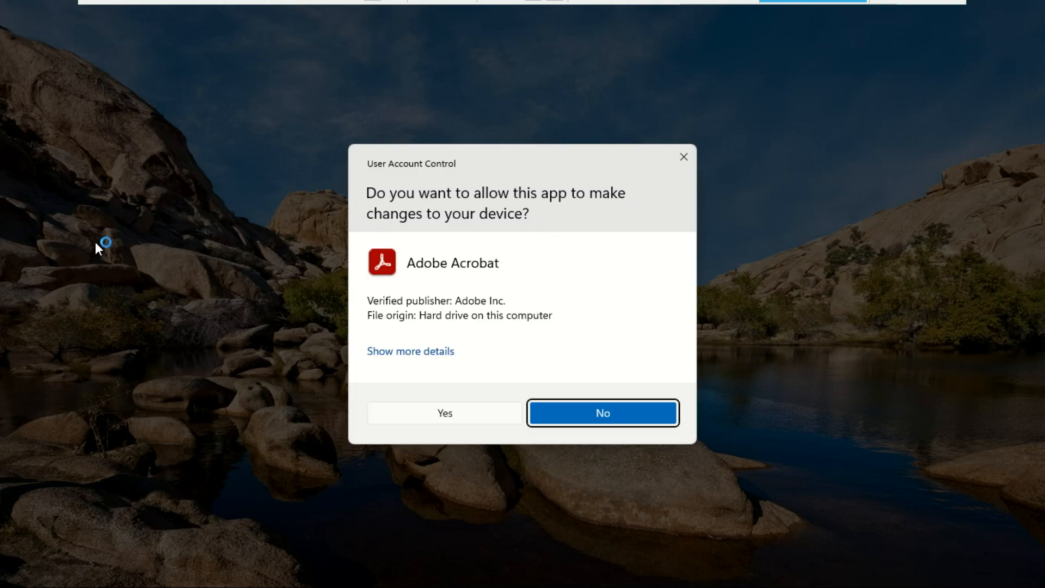
{"action": "left_click", "coordinate": [439, 411]}
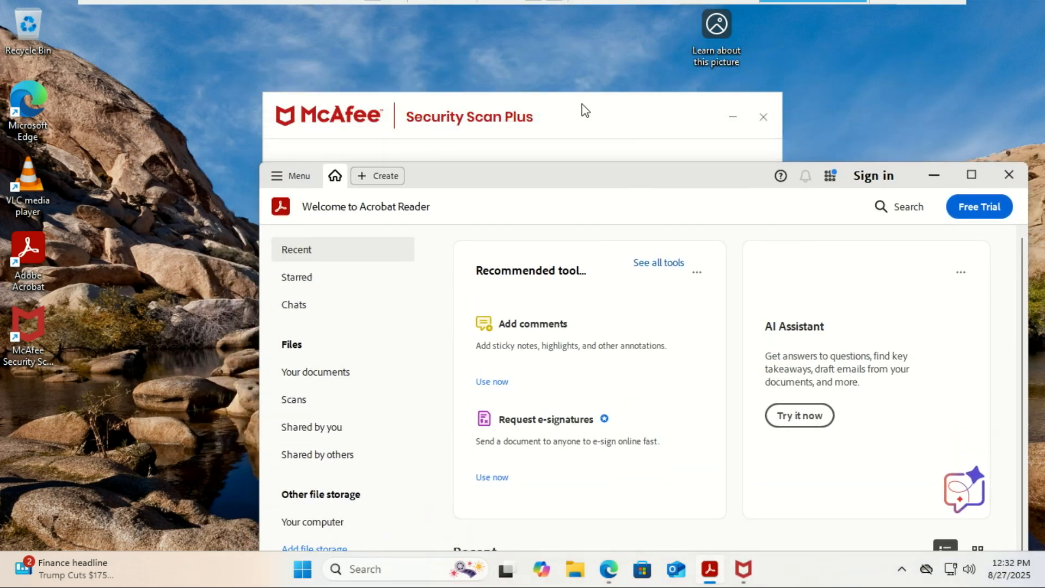
{"action": "left_click", "coordinate": [763, 116]}
- Open the Control Panel's User Accounts section and go to managing another account
{"action": "left_click", "coordinate": [393, 566]}
{"action": "type", "text": "control"}
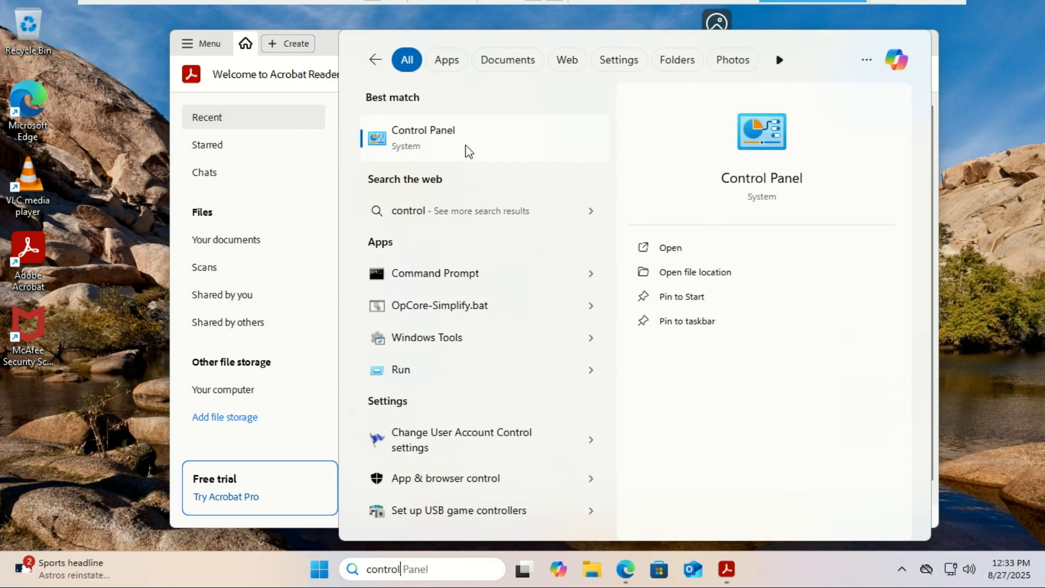
{"action": "left_click", "coordinate": [466, 146]}
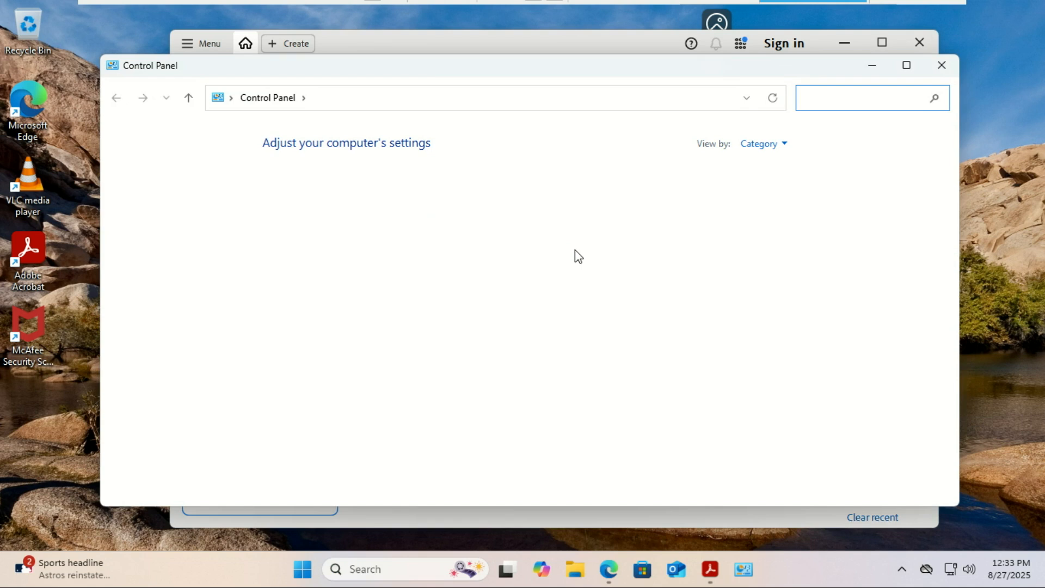
{"action": "left_click", "coordinate": [629, 185]}
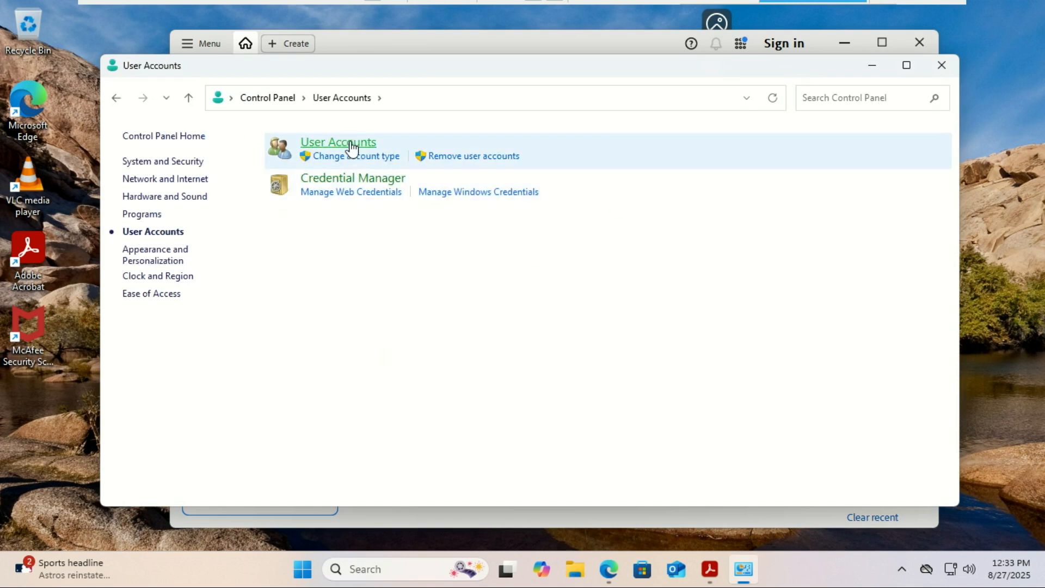
{"action": "left_click", "coordinate": [351, 144]}
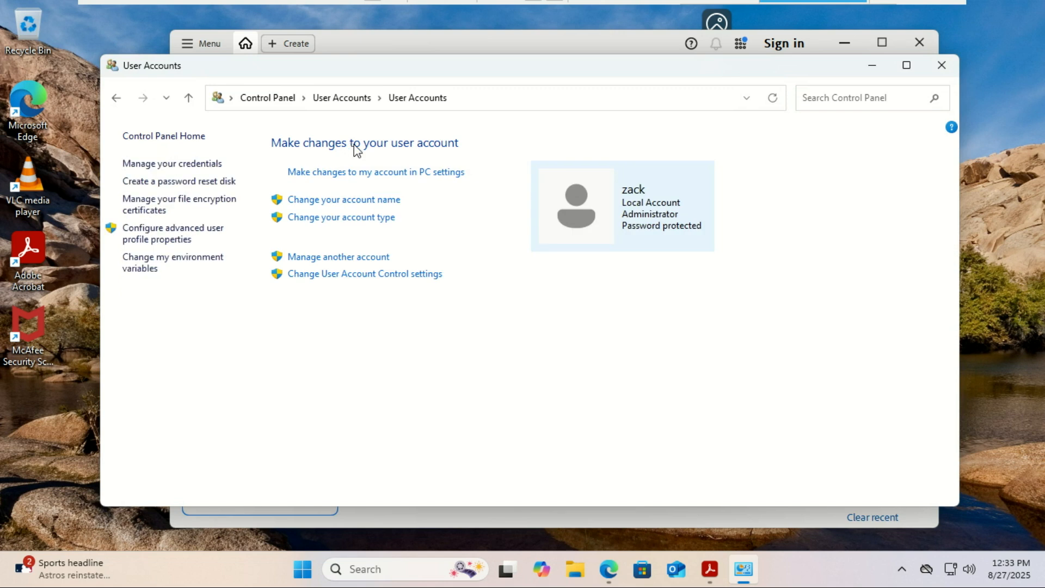
{"action": "left_click", "coordinate": [341, 258]}
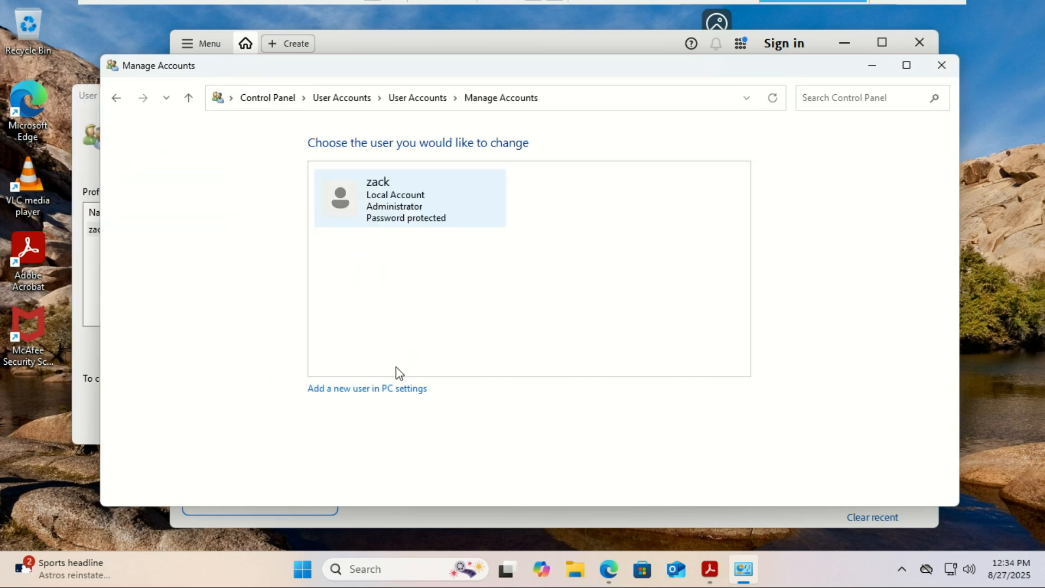
- Begin adding another user in PC settings, choosing to add one without a Microsoft account
{"action": "left_click", "coordinate": [365, 389]}
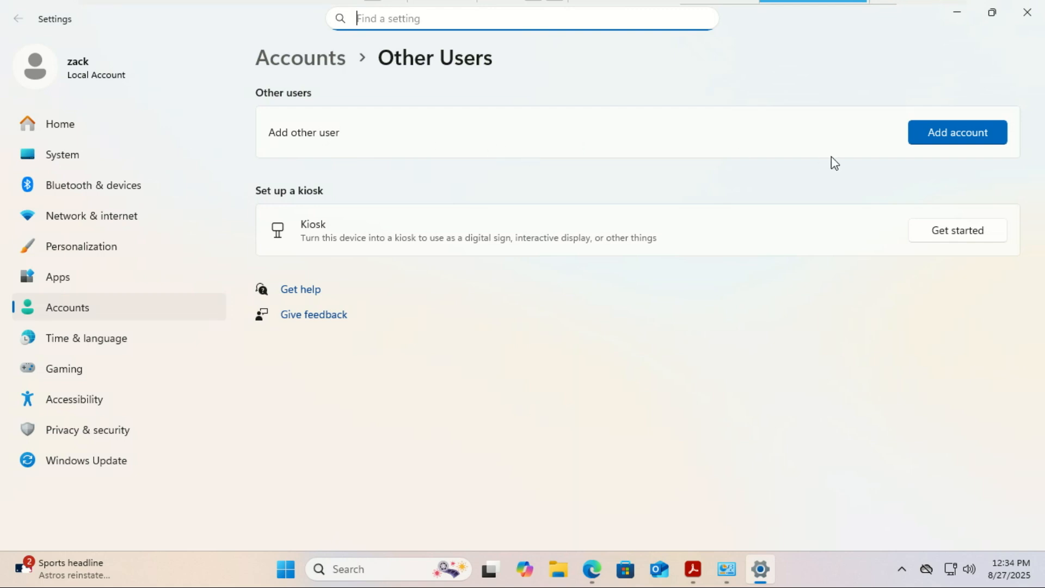
{"action": "left_click", "coordinate": [962, 139]}
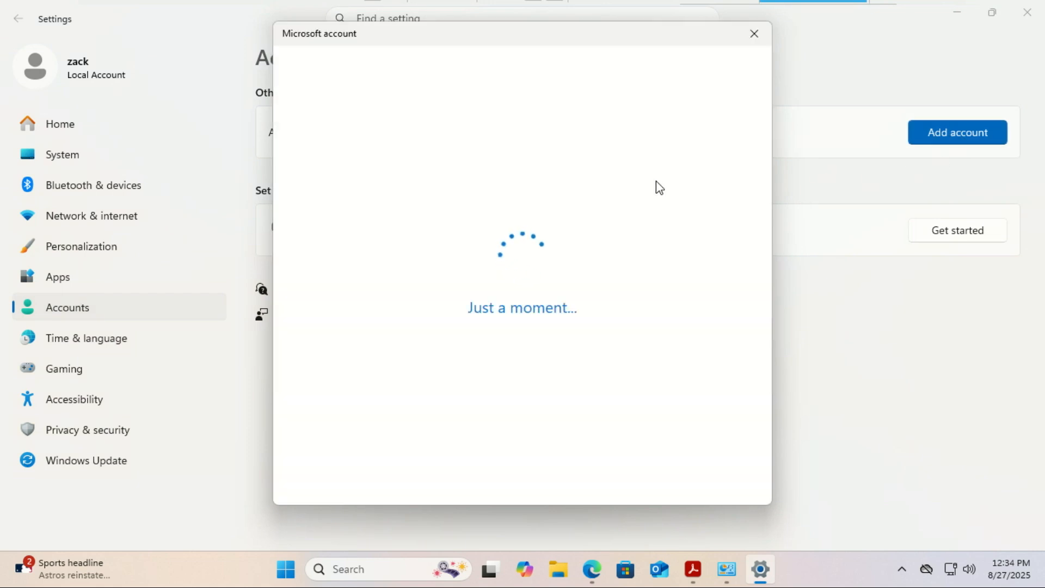
{"action": "left_click", "coordinate": [555, 332]}
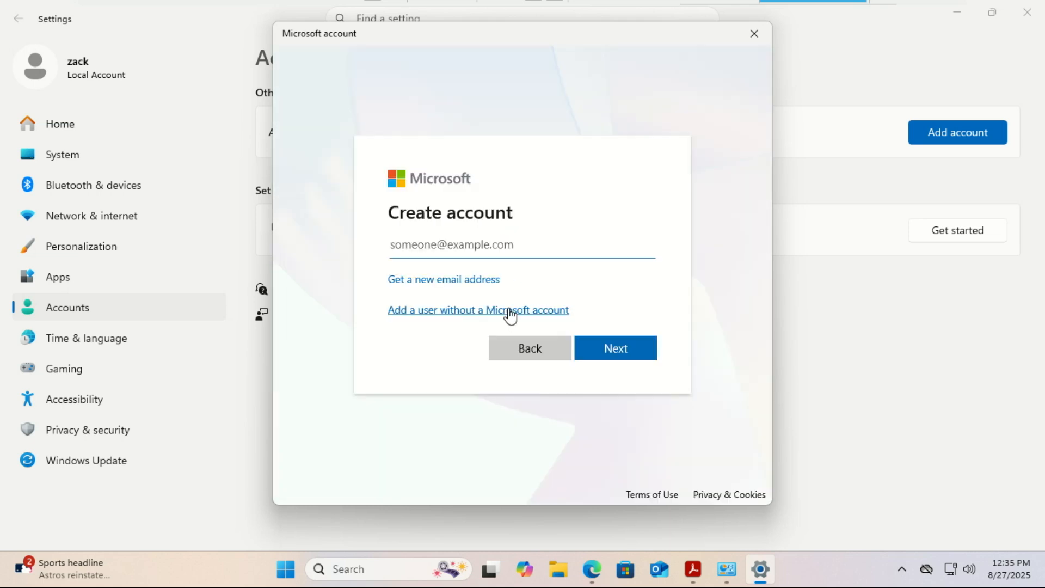
{"action": "left_click", "coordinate": [509, 314]}
- Create the local user by entering the user name and the account password twice, and close Settings
{"action": "type", "text": "walu"}
{"action": "left_click", "coordinate": [396, 341]}
{"action": "type", "text": "••••••••"}
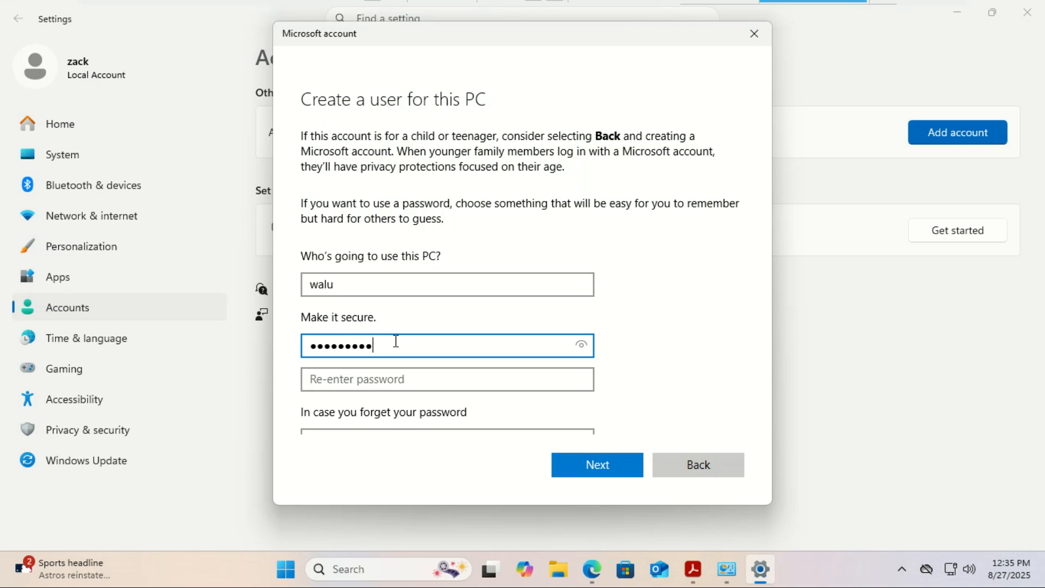
{"action": "left_click", "coordinate": [367, 379]}
{"action": "type", "text": "•••••••••"}
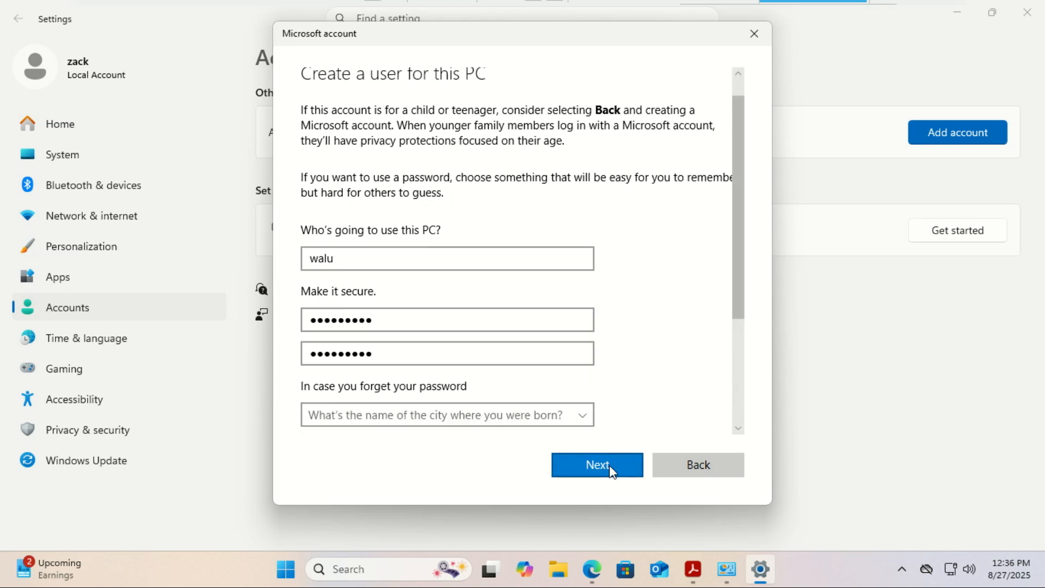
{"action": "left_click", "coordinate": [609, 464]}
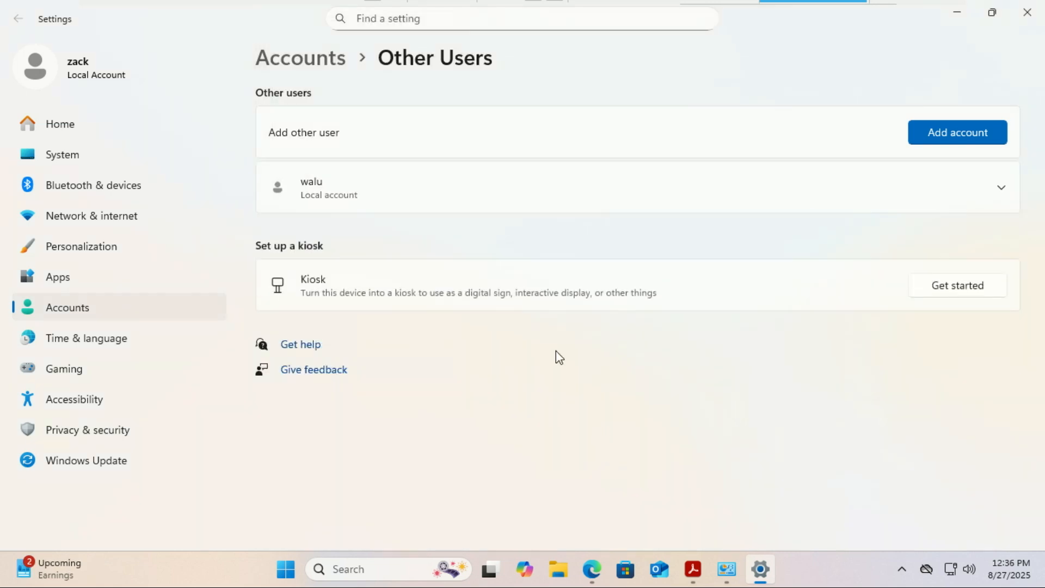
{"action": "left_click", "coordinate": [1027, 14]}
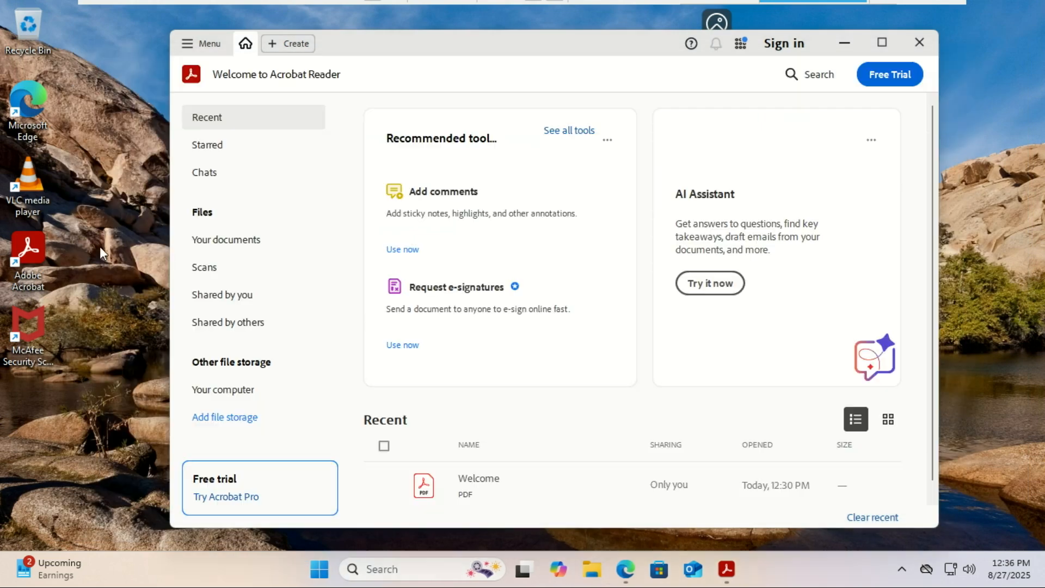
- Run Adobe Acrobat as a different user, entering the second account's user name and the account password
{"action": "right_click", "coordinate": [24, 261]}
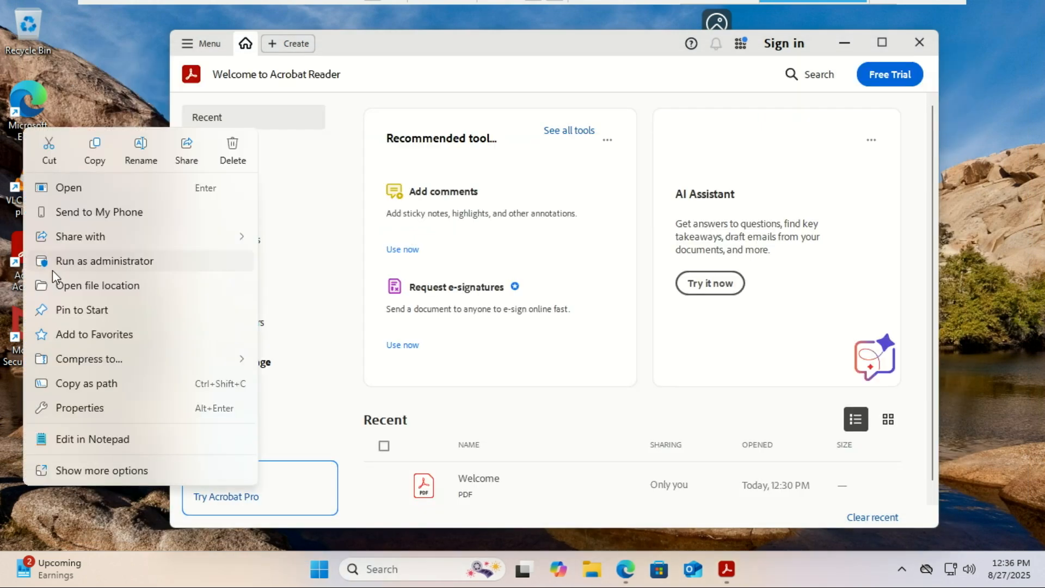
{"action": "left_click", "coordinate": [123, 471]}
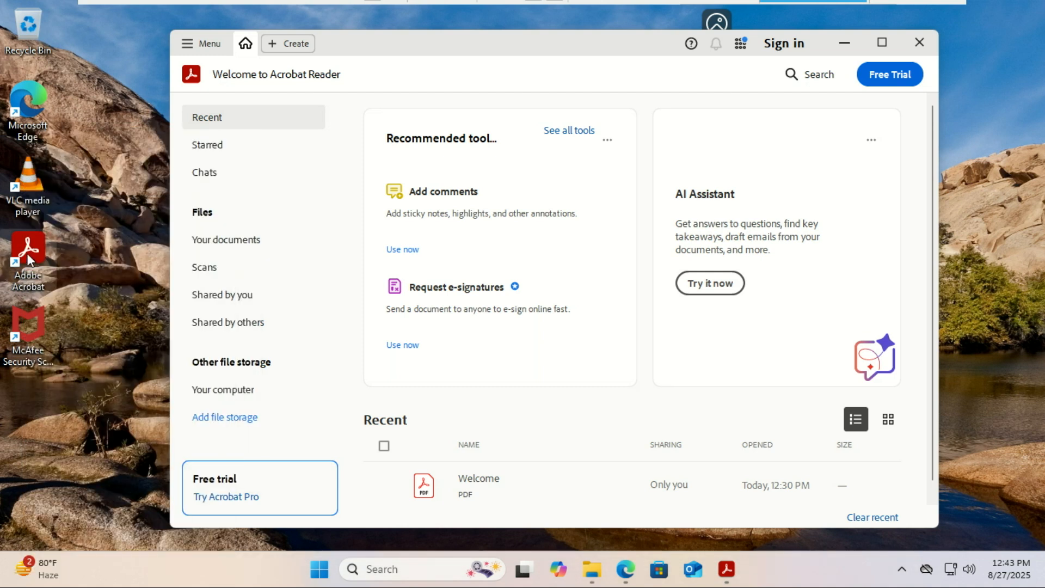
{"action": "right_click", "coordinate": [27, 254]}
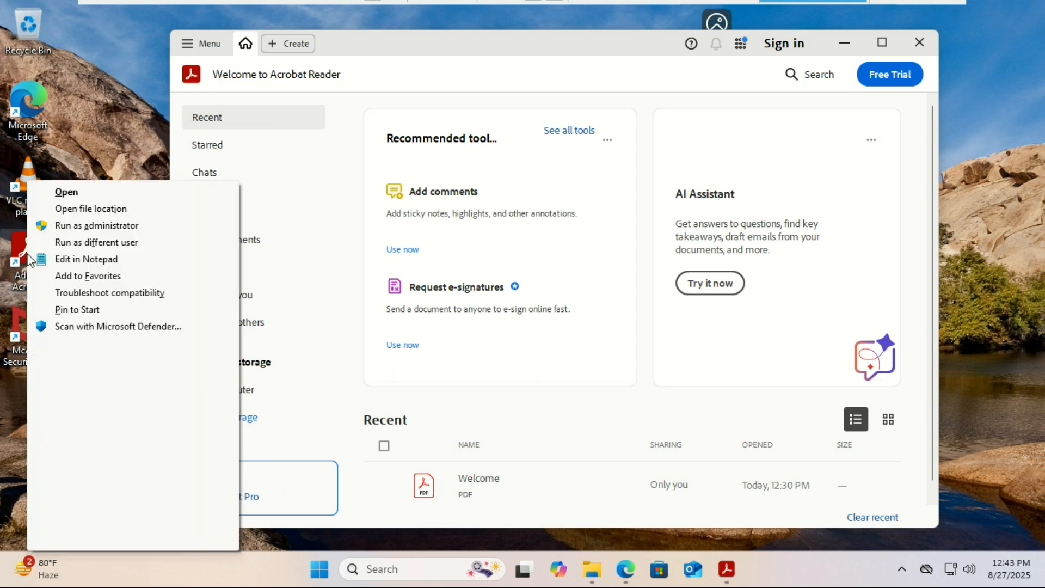
{"action": "left_click", "coordinate": [104, 242]}
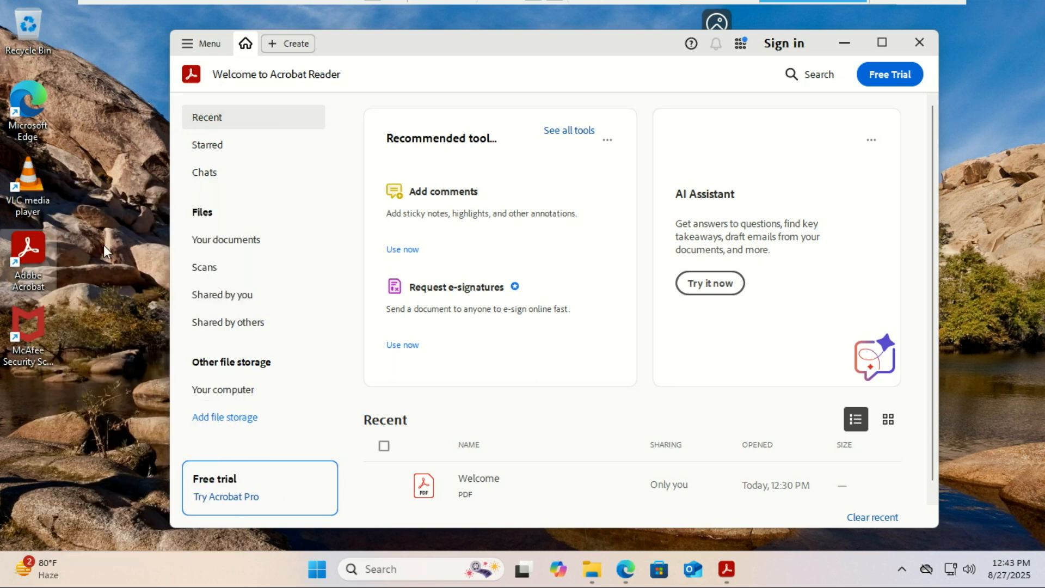
{"action": "type", "text": "walu"}
{"action": "key", "text": "Tab"}
{"action": "type", "text": "********"}
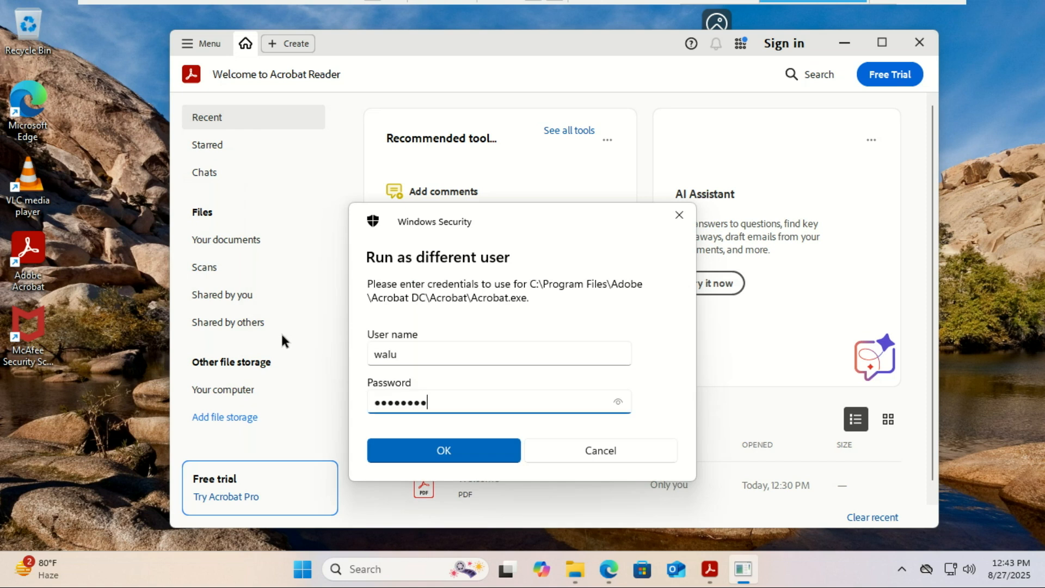
{"action": "type", "text": "*"}
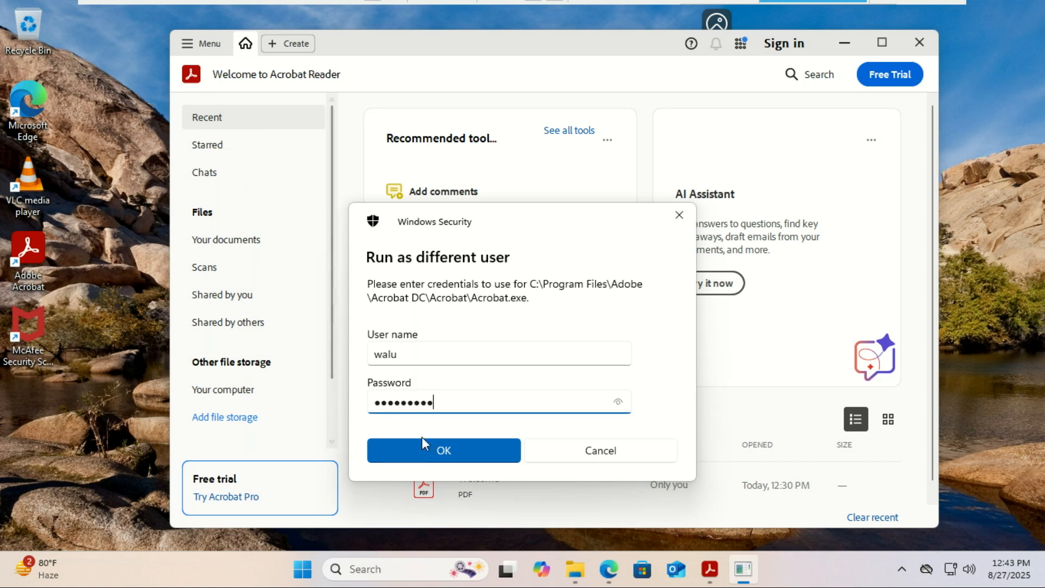
{"action": "left_click", "coordinate": [443, 459]}
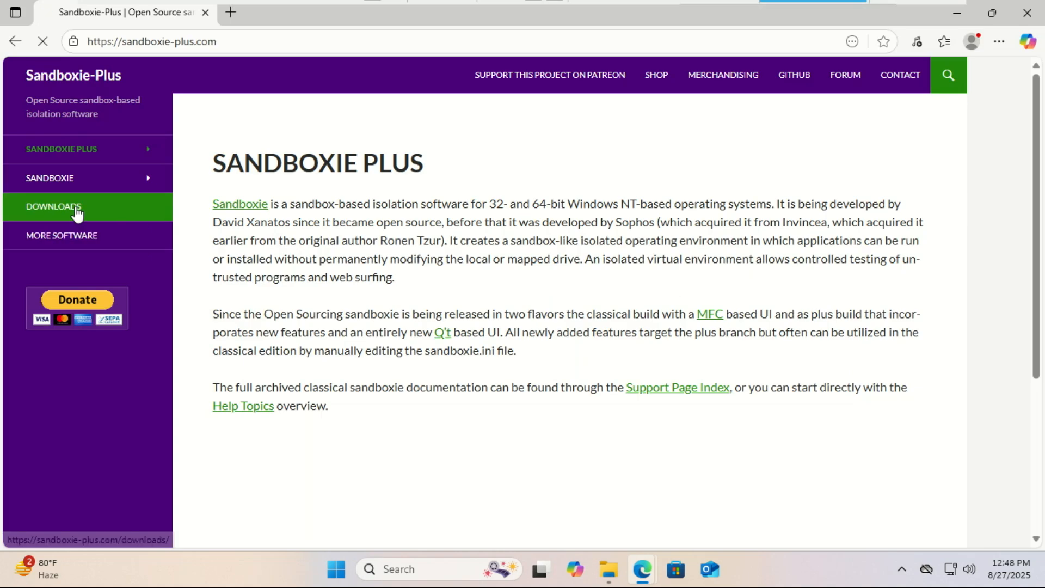
- Download the Sandboxie-Plus-x64-v1.16.2.exe installer from the Sandboxie-Plus website's downloads page
{"action": "left_click", "coordinate": [76, 211]}
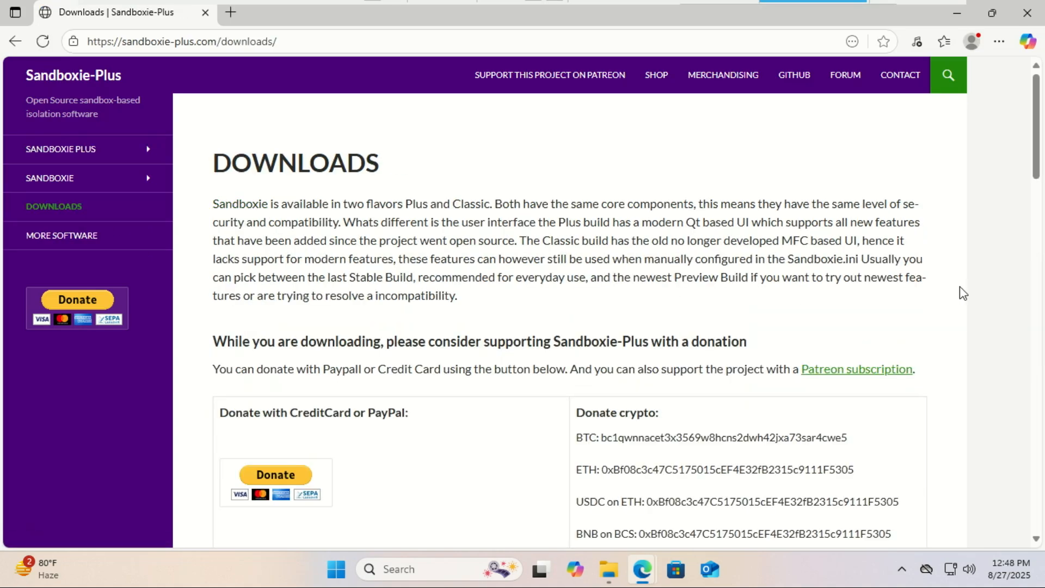
{"action": "left_click_drag", "start_coordinate": [1037, 135], "coordinate": [1037, 367]}
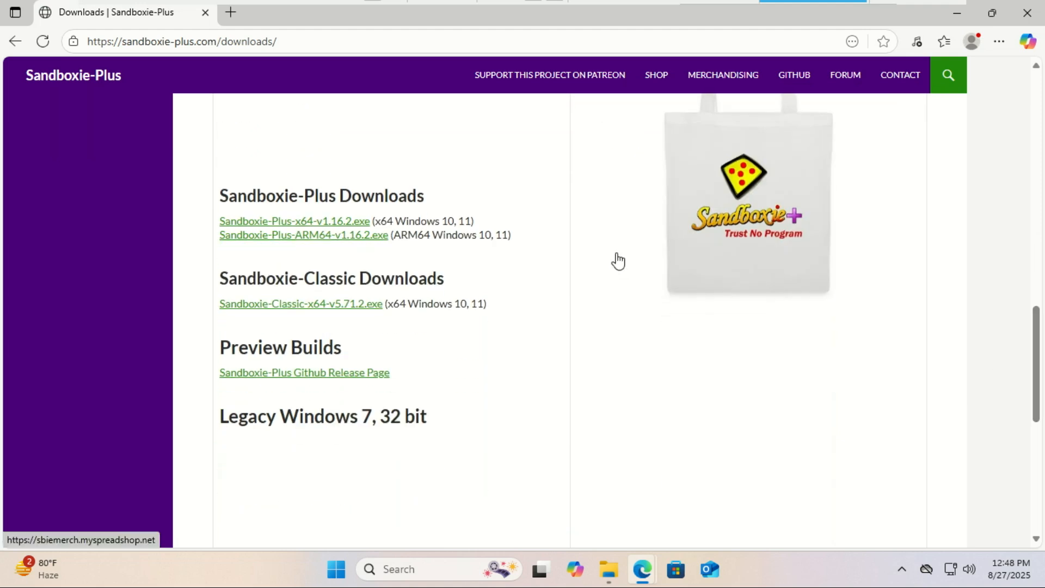
{"action": "left_click", "coordinate": [340, 222]}
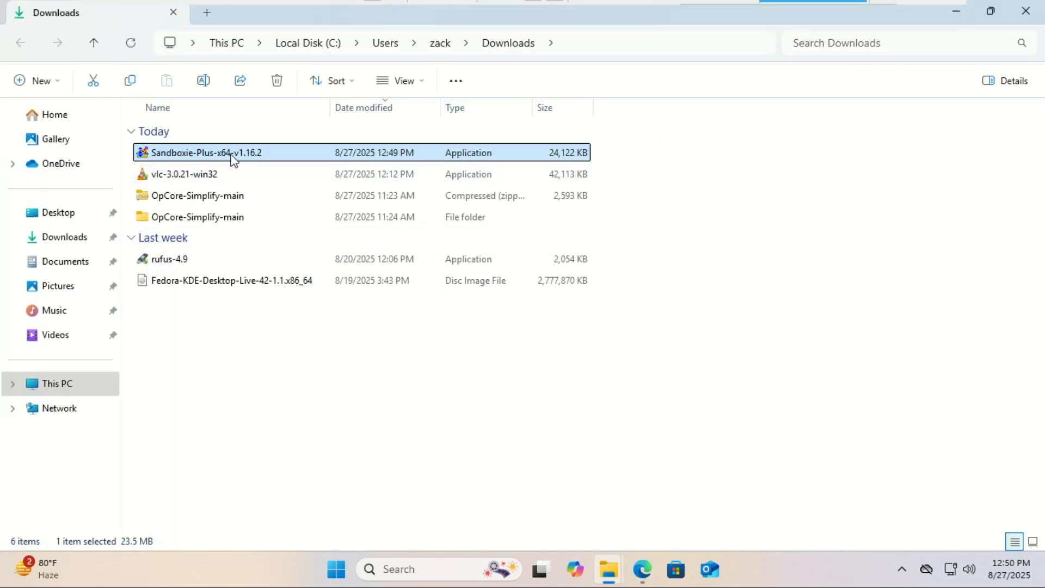
- Install Sandboxie-Plus v1.16.2 on this computer in English, accepting the license agreement and default options, and start its UI
{"action": "double_click", "coordinate": [227, 156]}
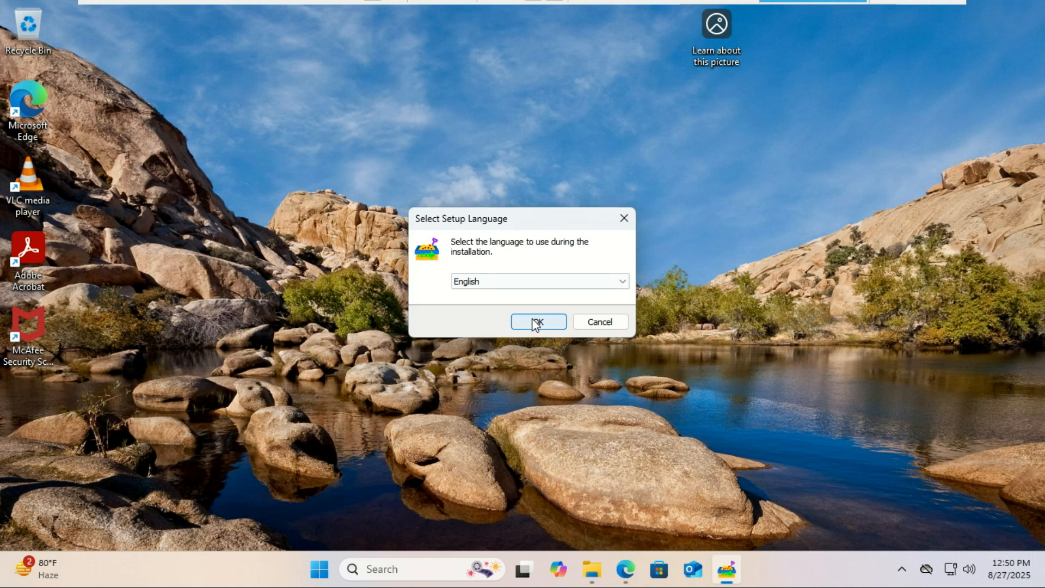
{"action": "left_click", "coordinate": [531, 319]}
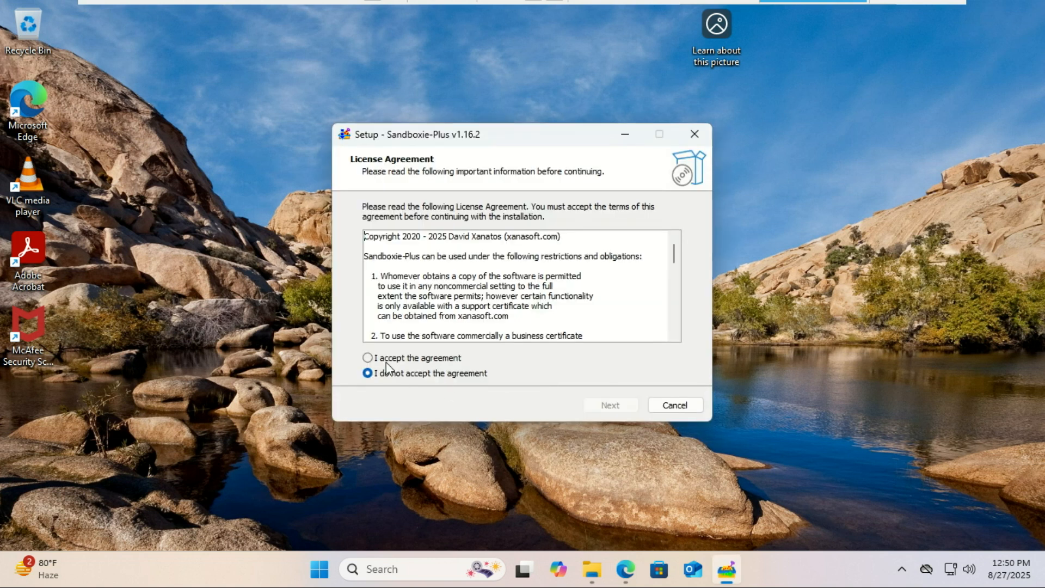
{"action": "left_click", "coordinate": [377, 361]}
{"action": "left_click", "coordinate": [628, 403]}
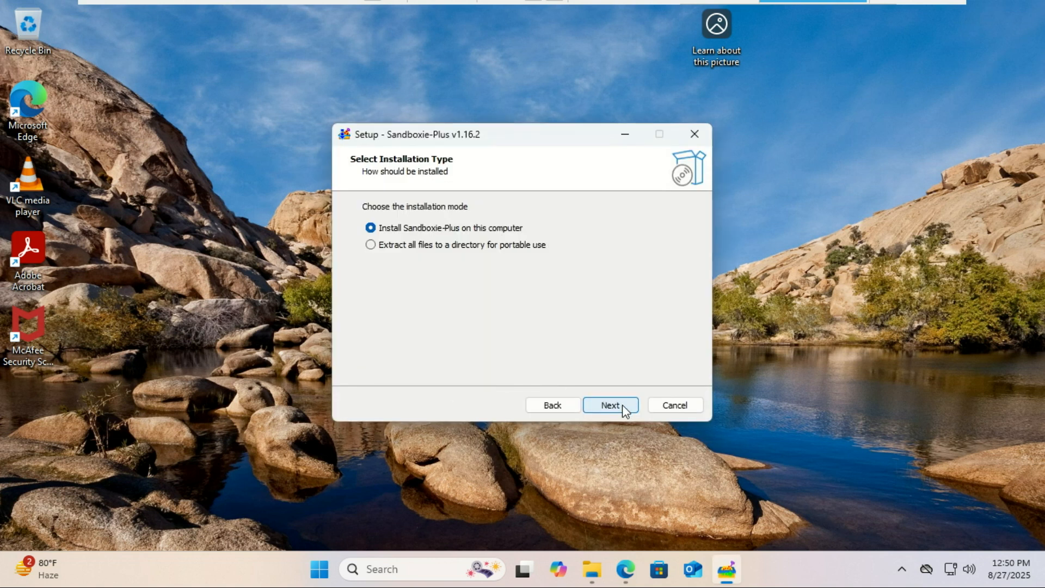
{"action": "left_click", "coordinate": [622, 404]}
{"action": "left_click", "coordinate": [621, 405]}
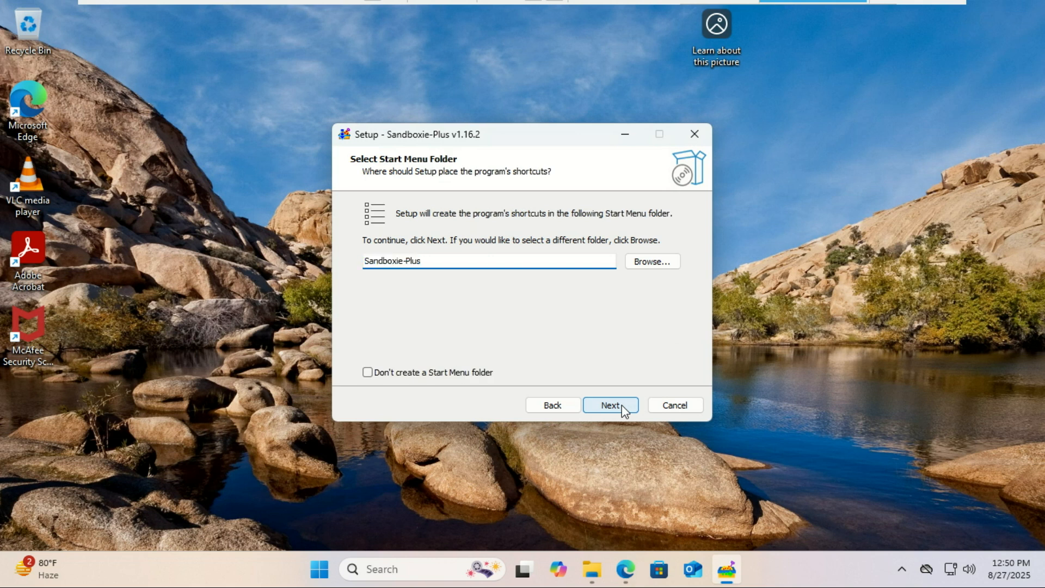
{"action": "left_click", "coordinate": [622, 405]}
{"action": "left_click", "coordinate": [622, 405]}
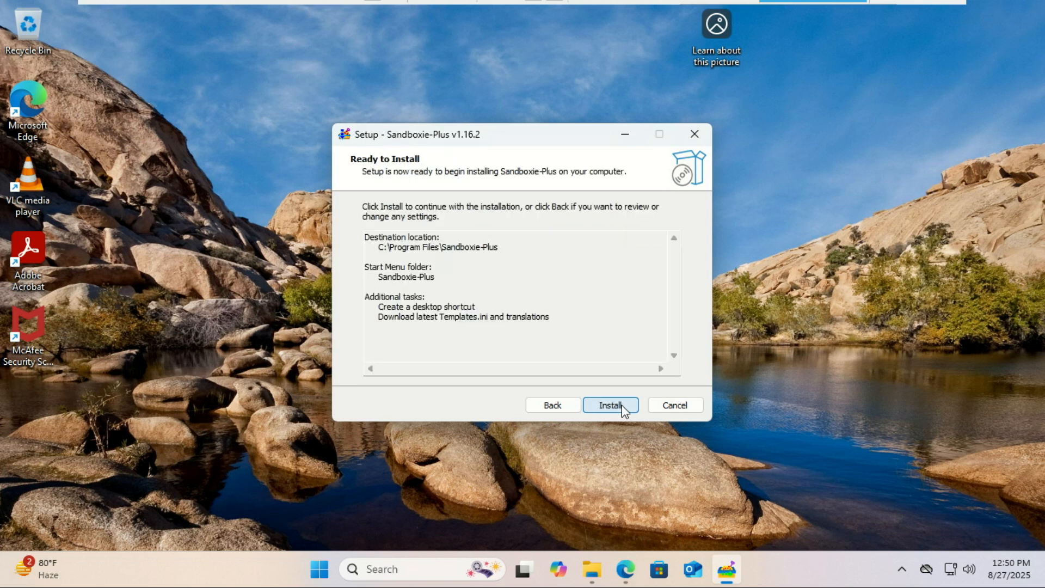
{"action": "left_click", "coordinate": [621, 405]}
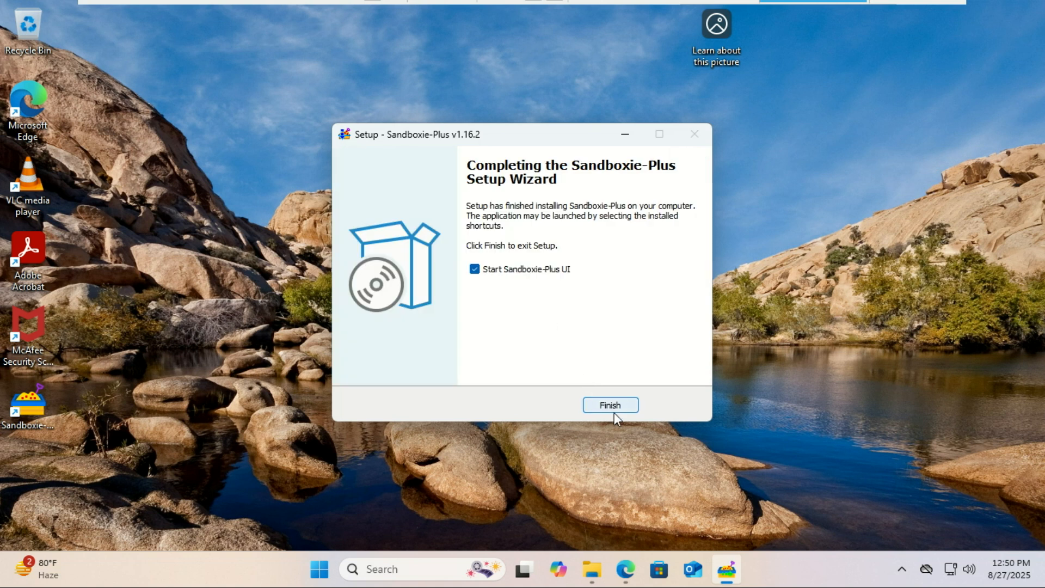
{"action": "left_click", "coordinate": [610, 405]}
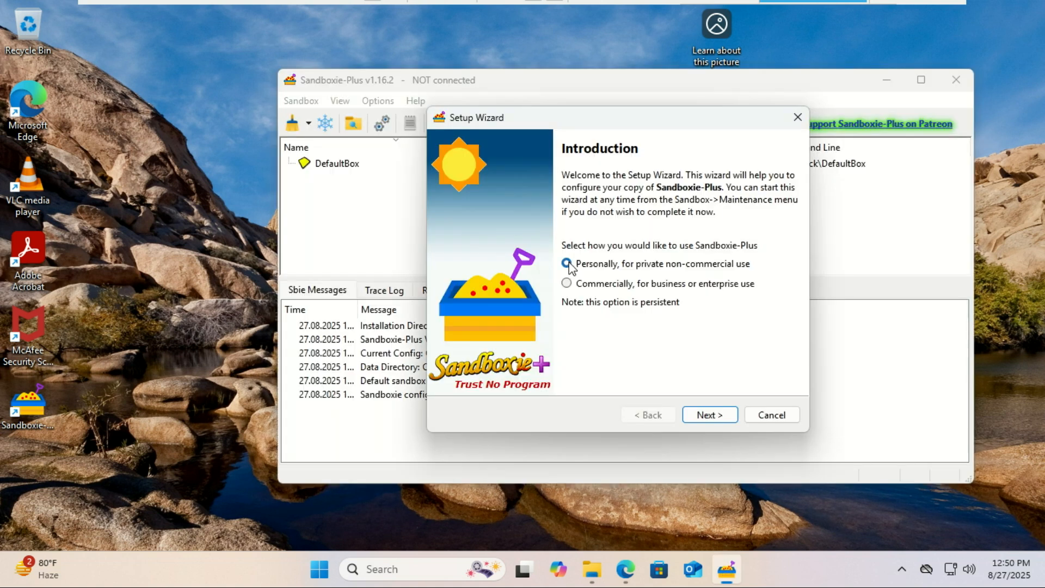
- Complete the Sandboxie-Plus Setup Wizard for personal use without a certificate, keeping the Advanced UI and Stable Channel updates
{"action": "left_click", "coordinate": [709, 415]}
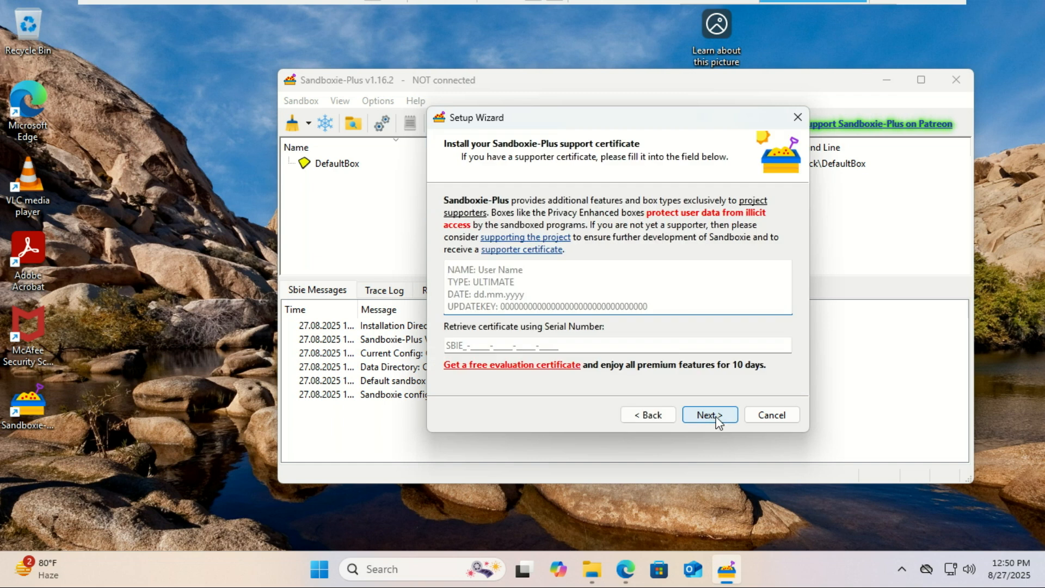
{"action": "left_click", "coordinate": [710, 415]}
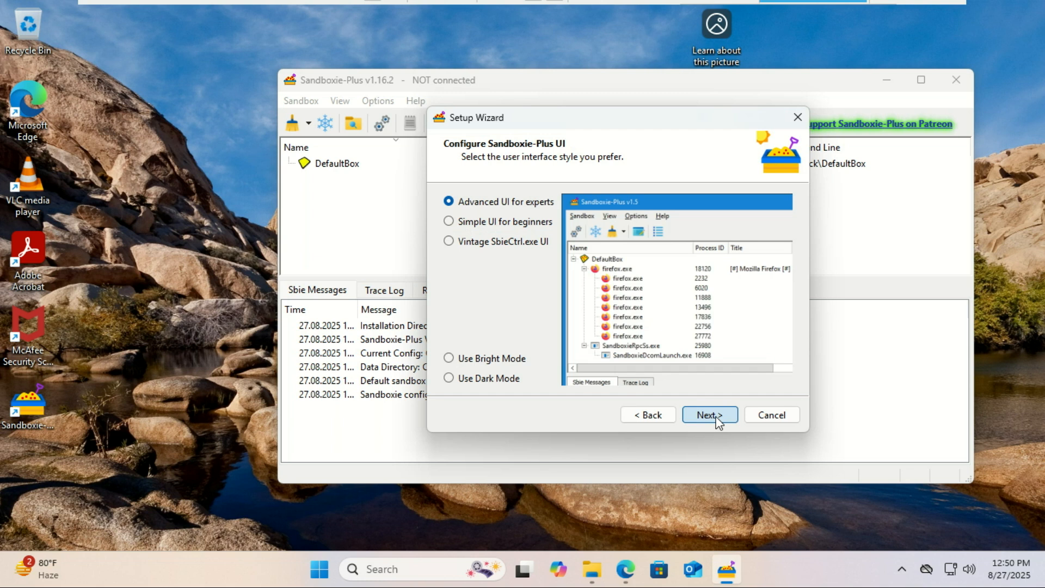
{"action": "left_click", "coordinate": [717, 420]}
{"action": "left_click", "coordinate": [716, 420]}
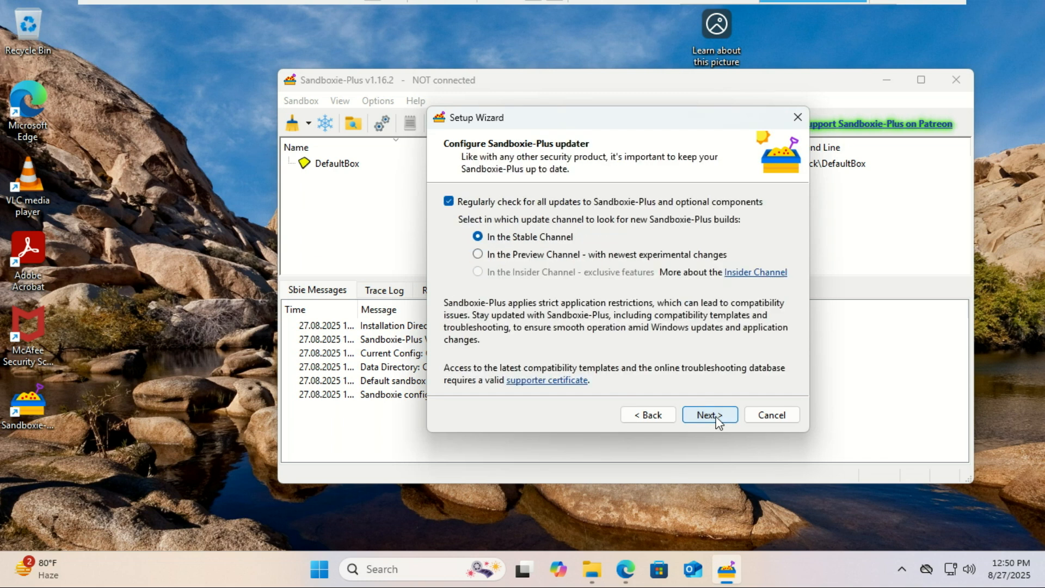
{"action": "left_click", "coordinate": [717, 420]}
{"action": "left_click", "coordinate": [709, 414]}
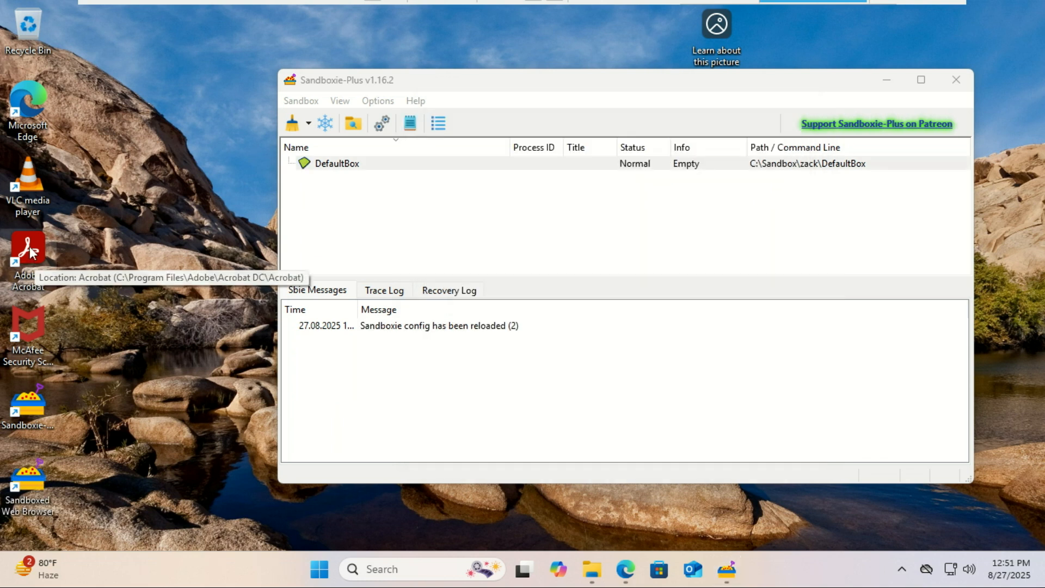
- Launch Adobe Acrobat normally and move its window aside, and run a second instance sandboxed in DefaultBox
{"action": "double_click", "coordinate": [31, 250]}
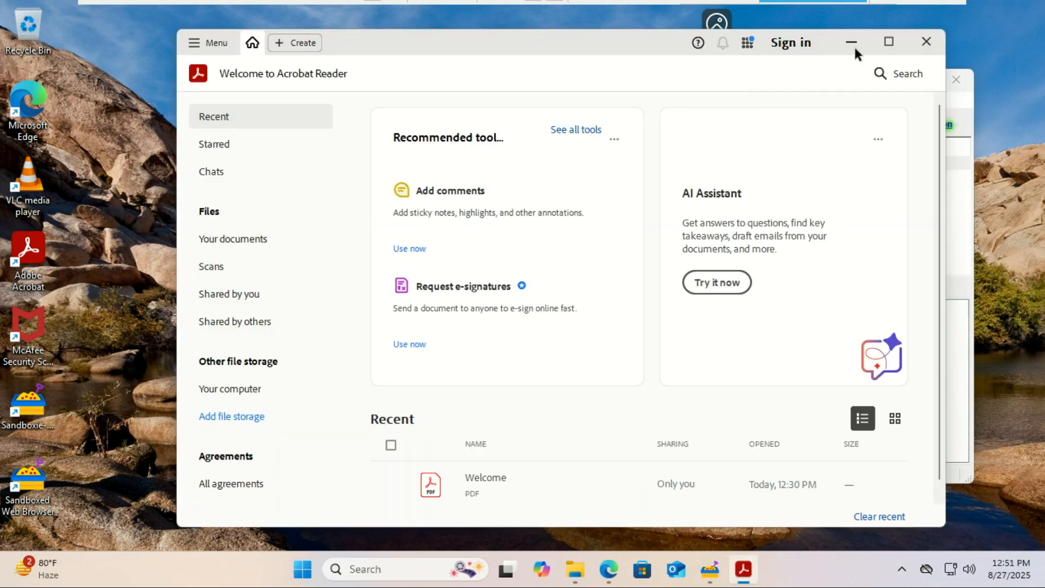
{"action": "left_click_drag", "start_coordinate": [644, 48], "coordinate": [796, 64]}
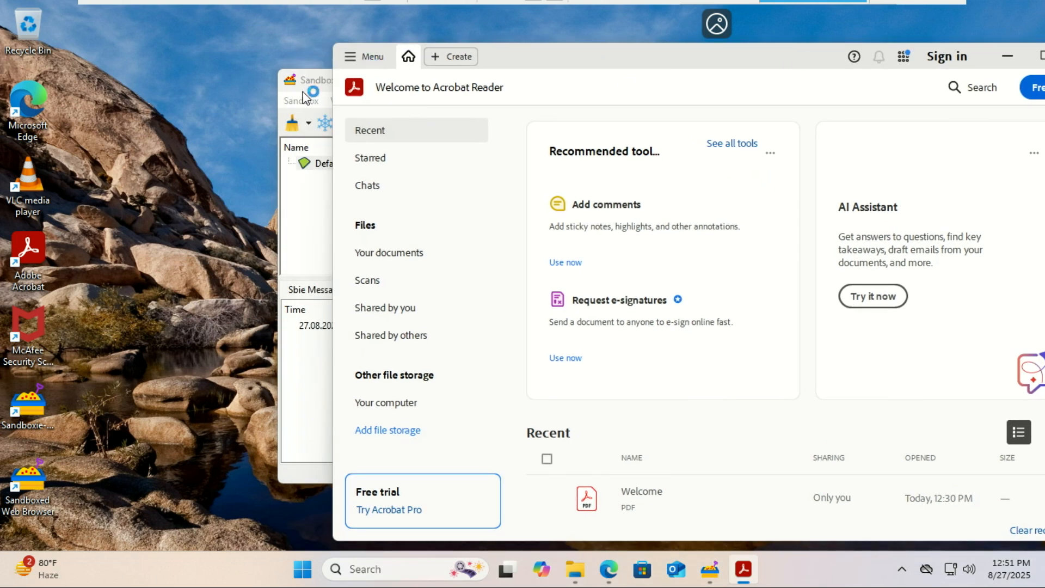
{"action": "right_click", "coordinate": [31, 249]}
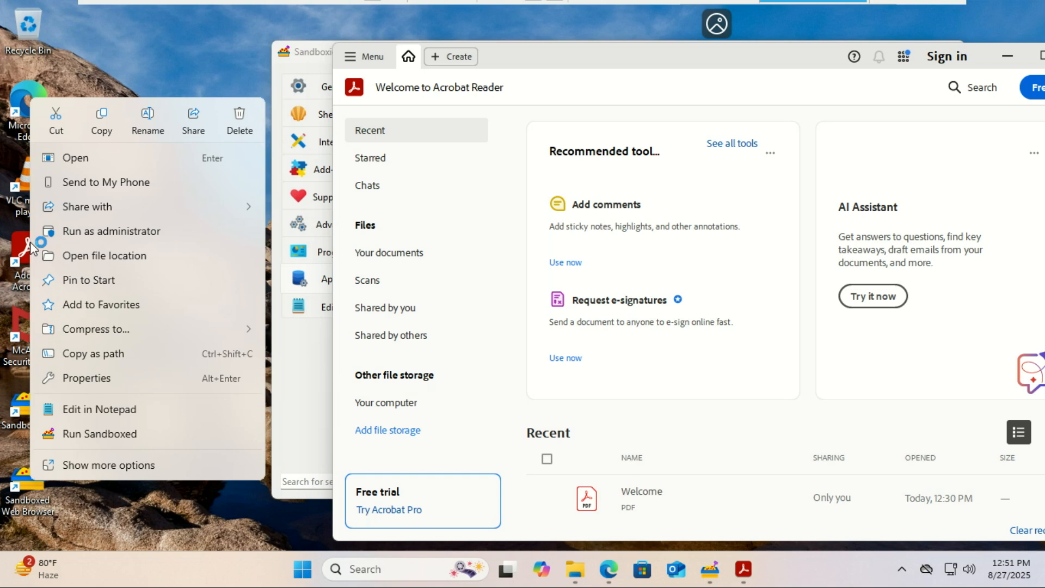
{"action": "left_click", "coordinate": [103, 436]}
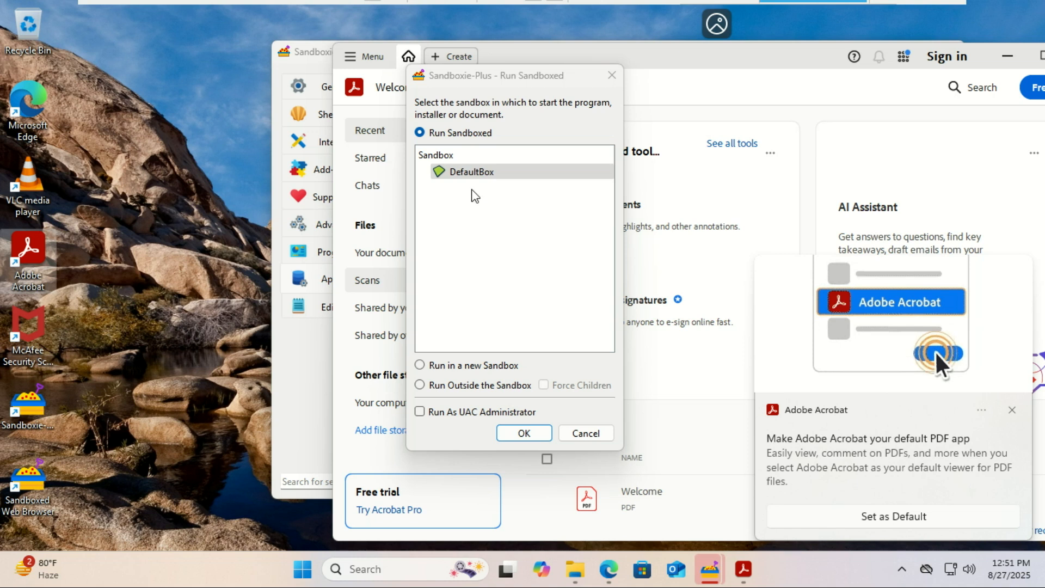
{"action": "left_click", "coordinate": [524, 434]}
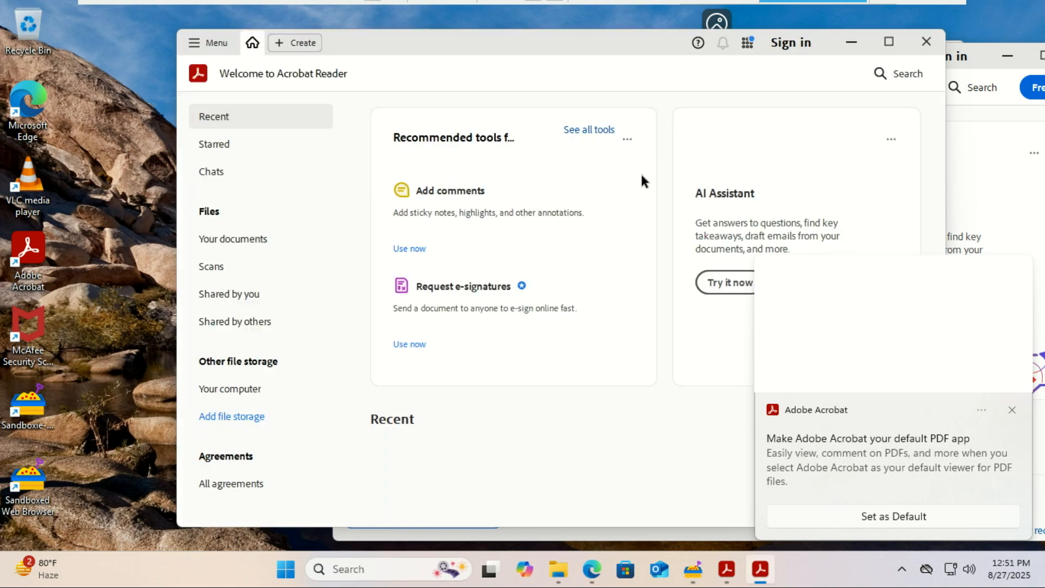
{"action": "left_click_drag", "start_coordinate": [605, 54], "coordinate": [544, 120]}
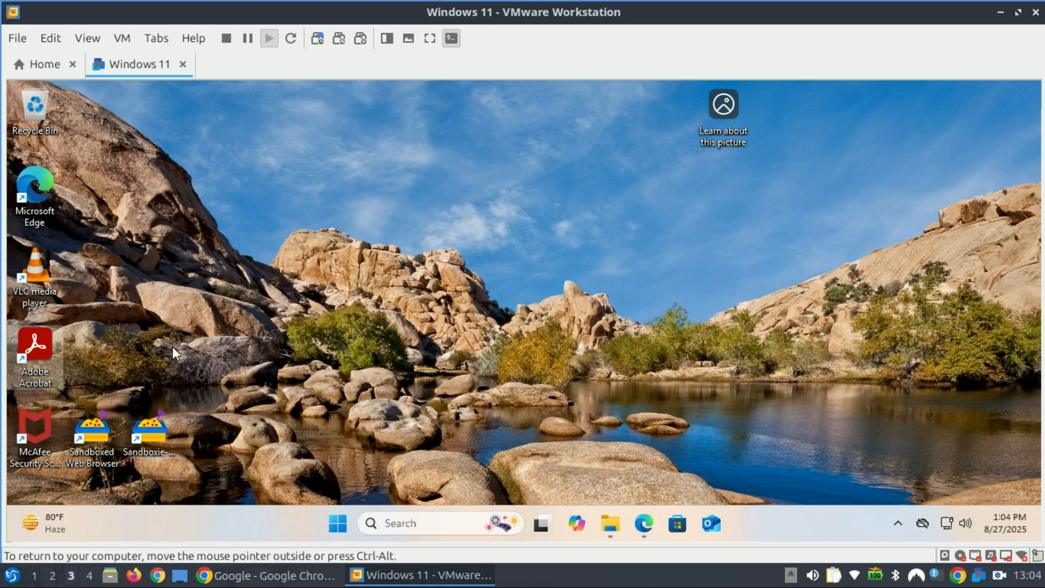
- Launch Adobe Acrobat from the desktop and close its window
{"action": "double_click", "coordinate": [54, 343]}
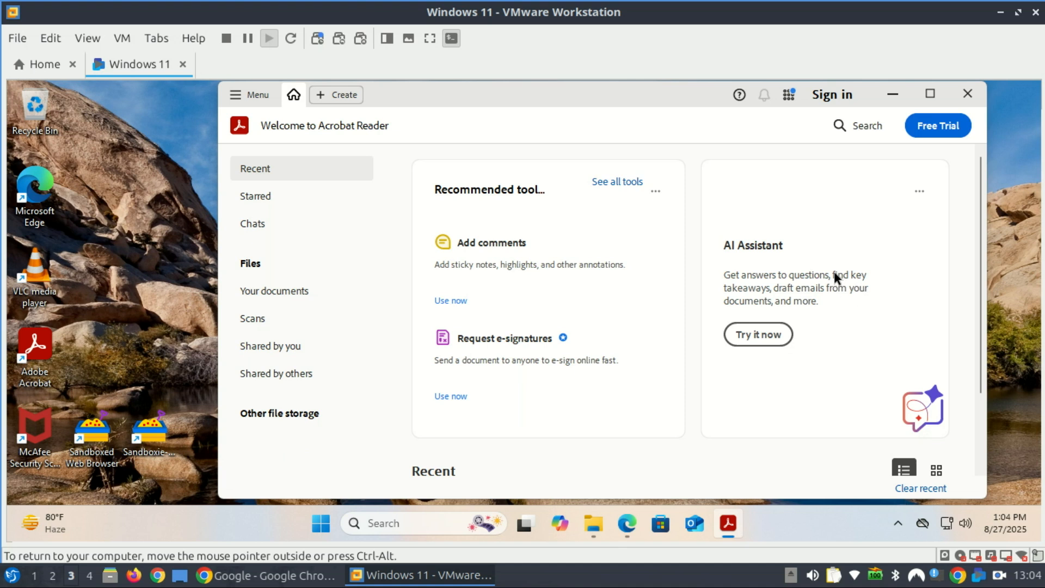
{"action": "left_click", "coordinate": [969, 93]}
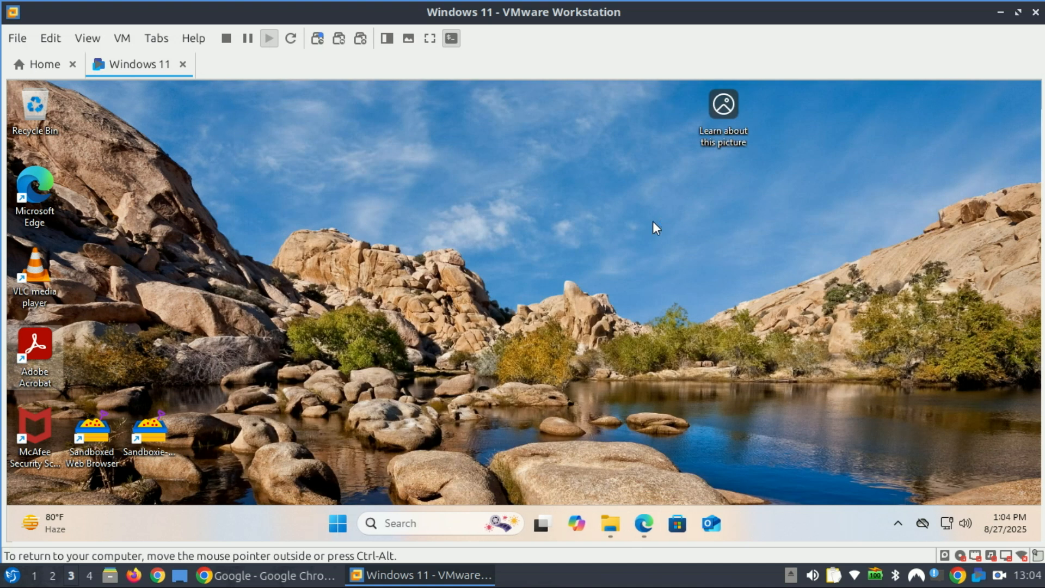